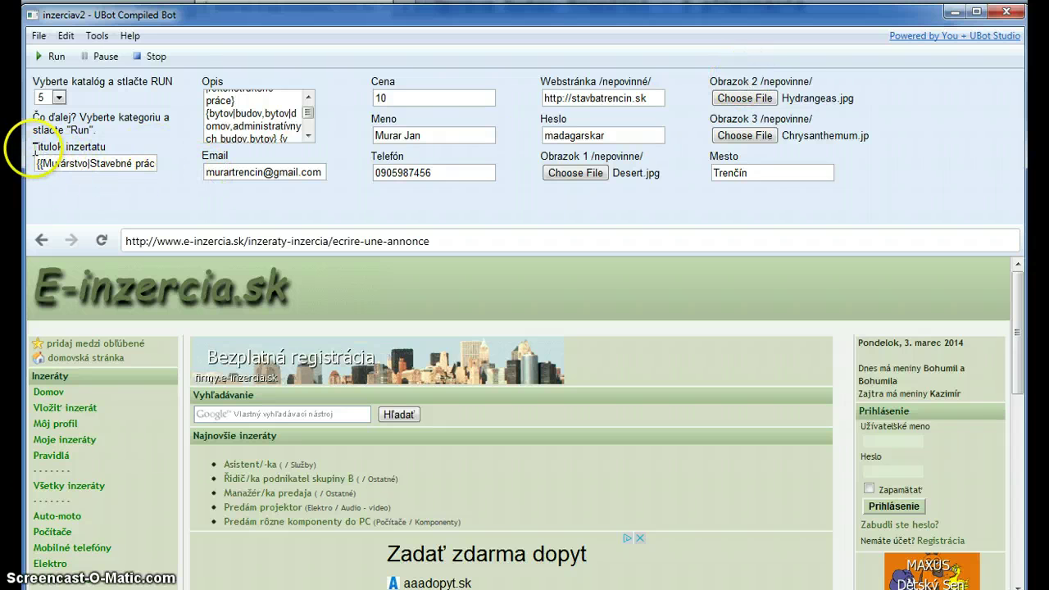
Step: Set the catalogue number to 7 for the ad submission
drag(36, 145, 208, 79)
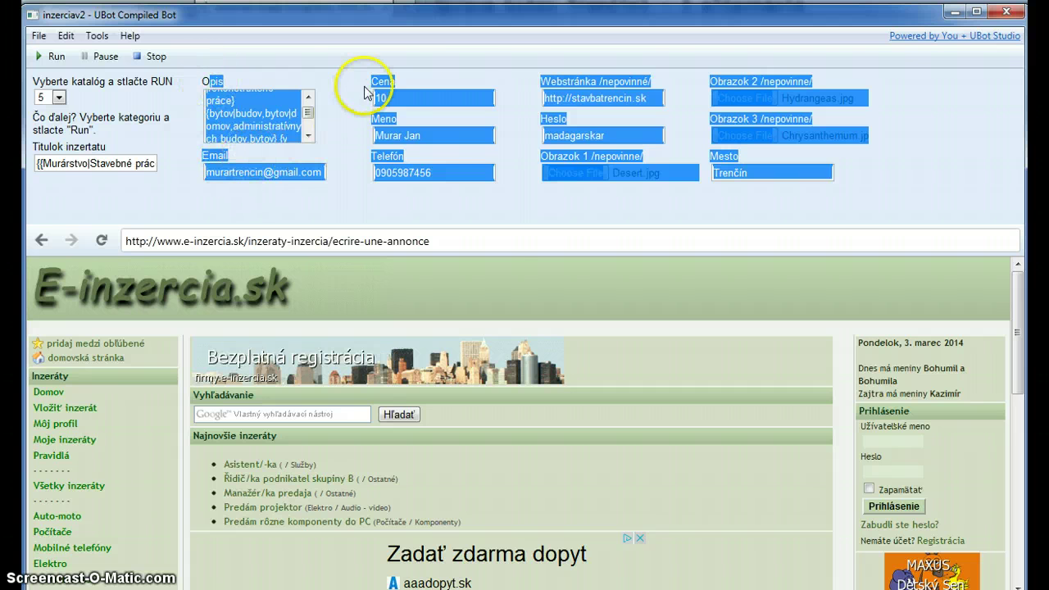
click(412, 76)
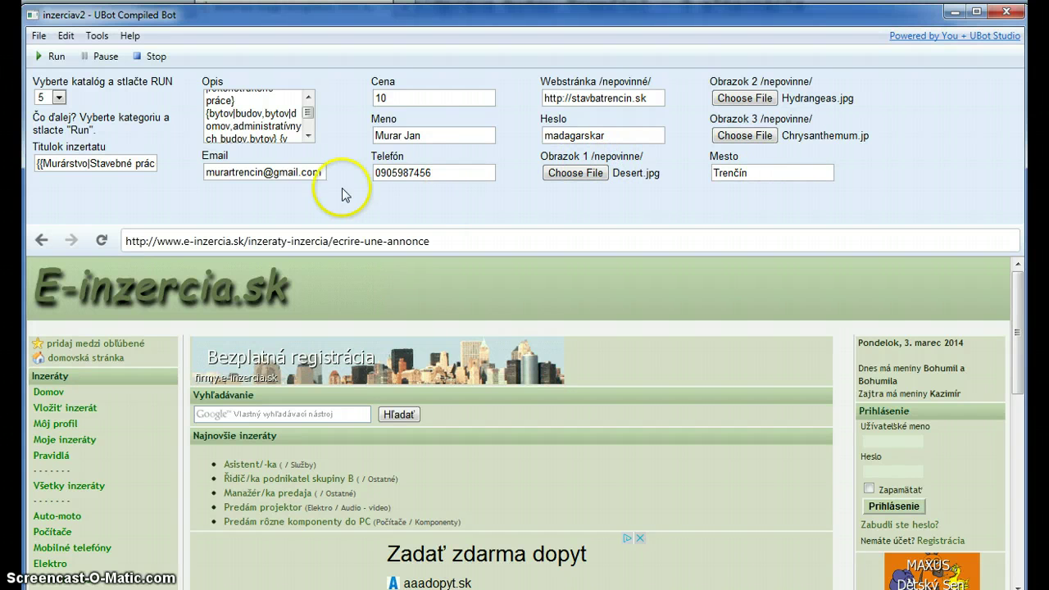
click(58, 98)
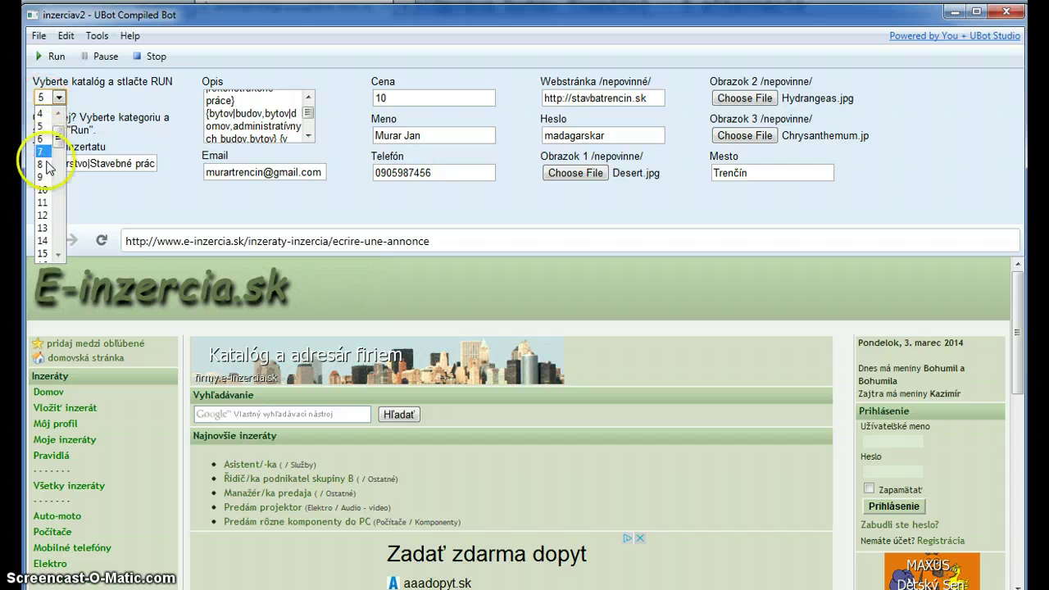
drag(58, 138, 56, 126)
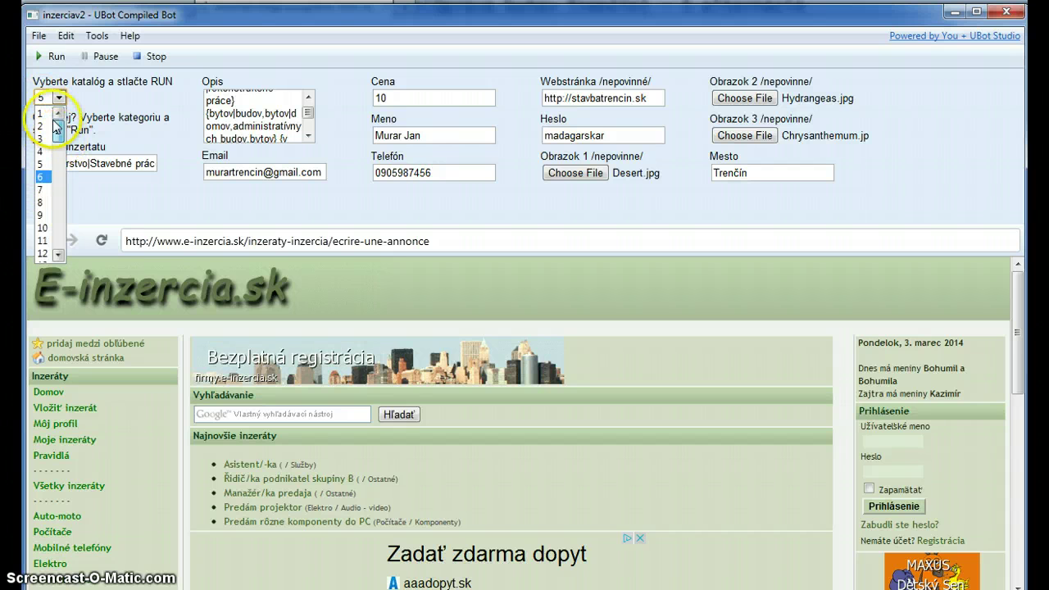
scroll(52, 161, down, 1)
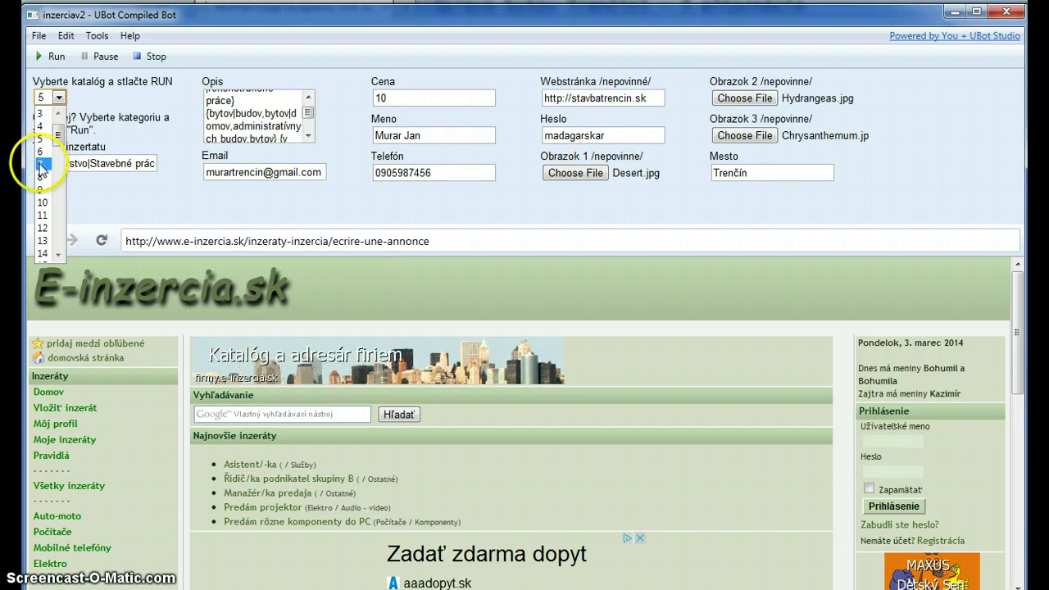
click(41, 164)
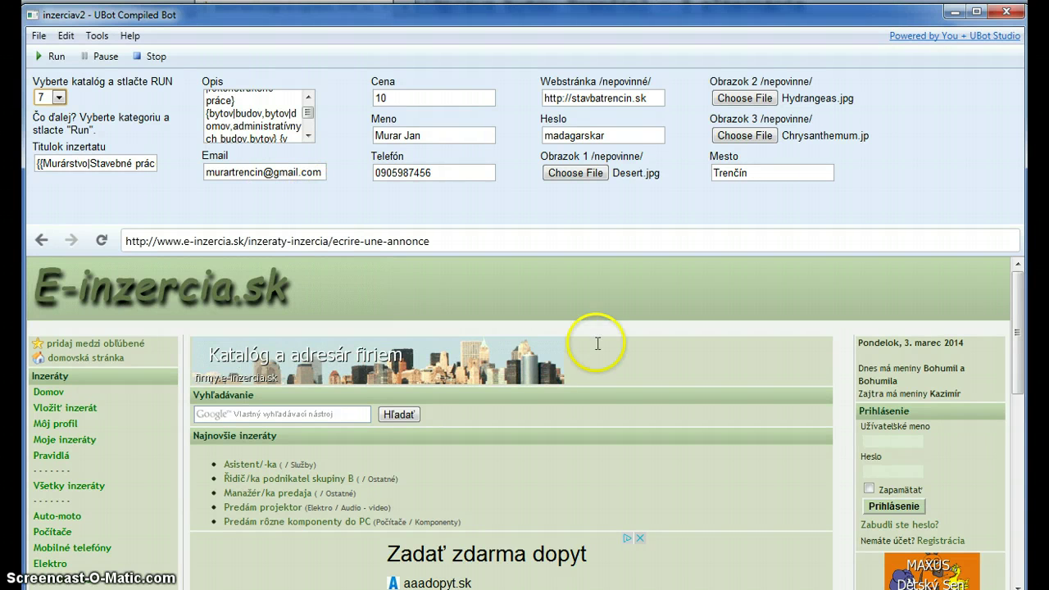
mouse_move(1015, 338)
mouse_down()
mouse_move(1018, 440)
mouse_move(1016, 326)
mouse_up()
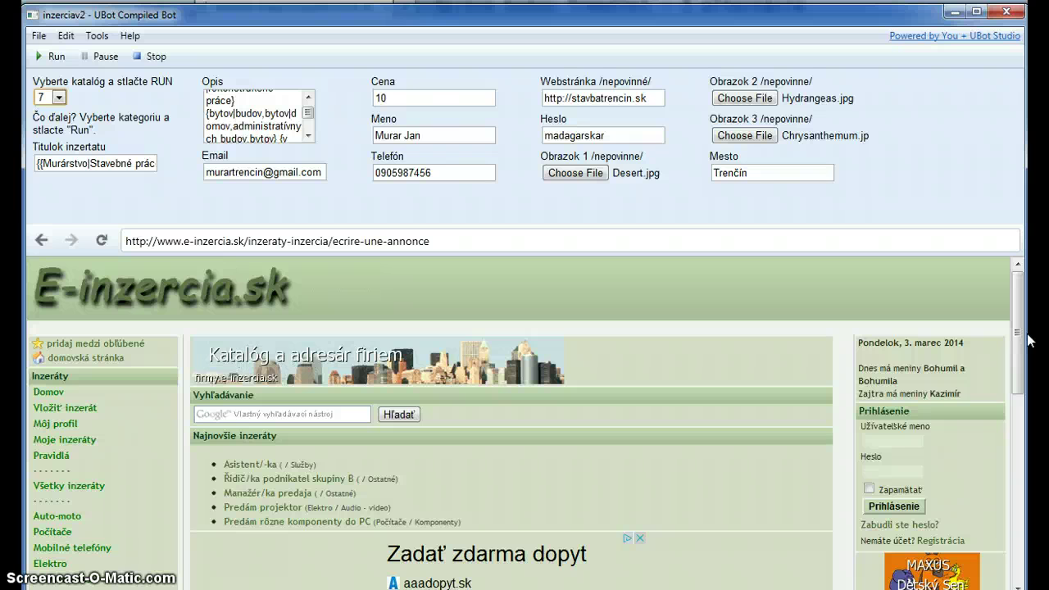
click(732, 370)
scroll(732, 371, down, 2)
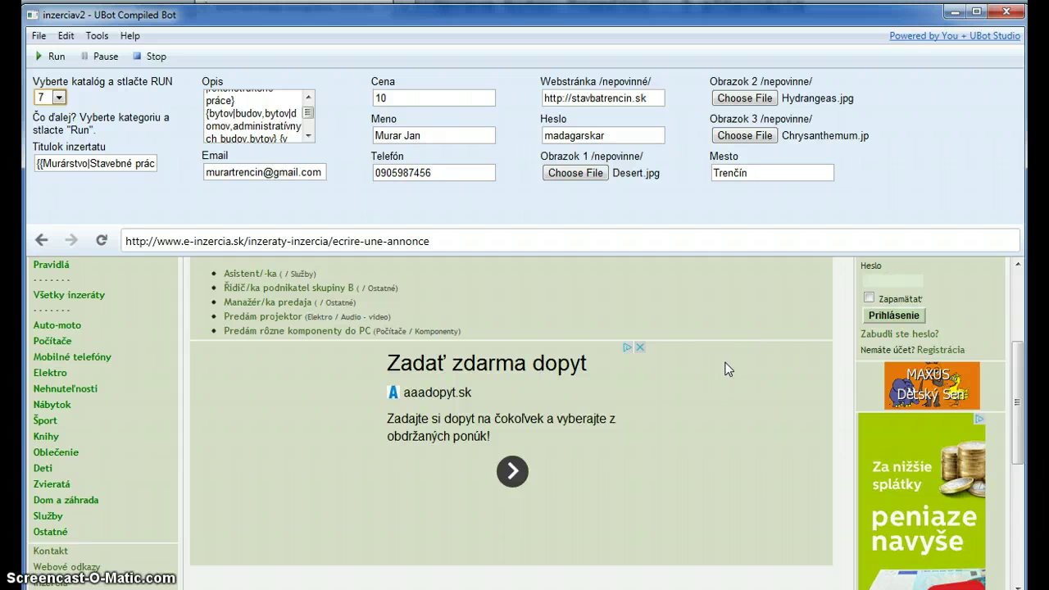
scroll(728, 370, up, 2)
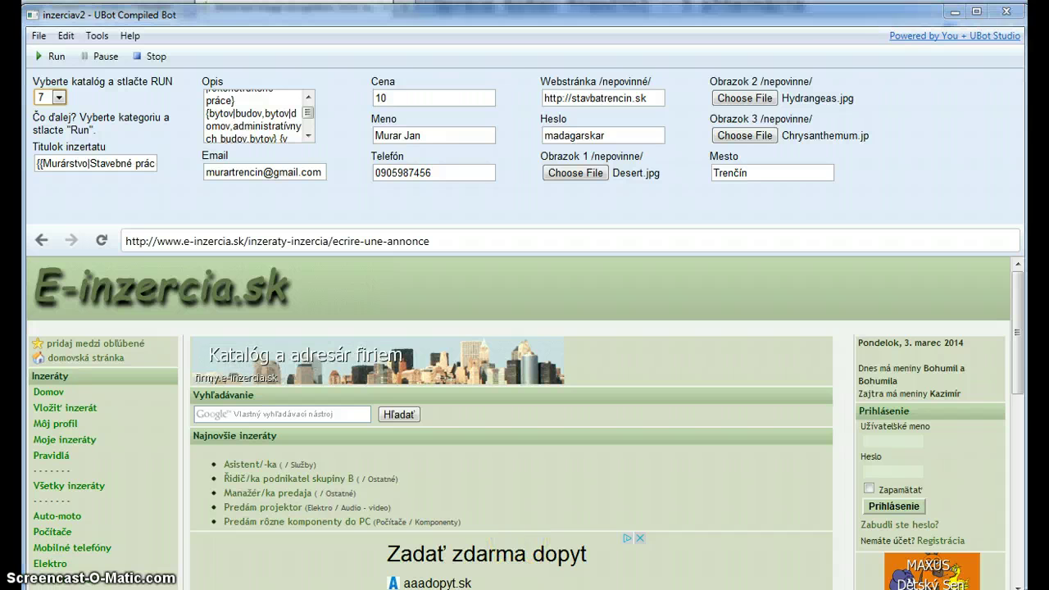
Step: Switch to the Notepad document with the ad text templates, then move and enlarge its window to fit the text
key(alt+Tab)
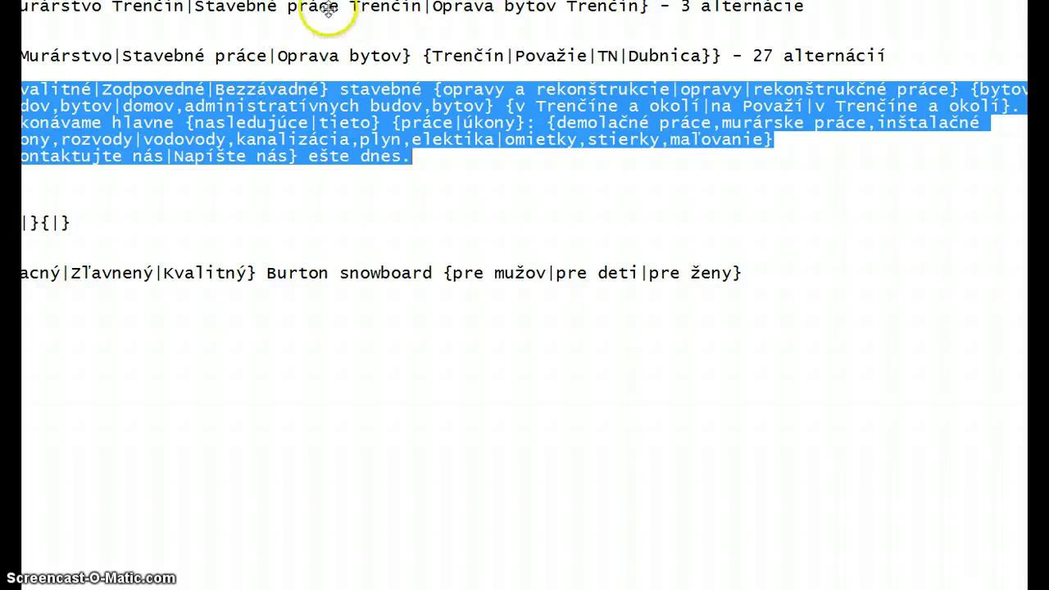
drag(393, 3, 372, 16)
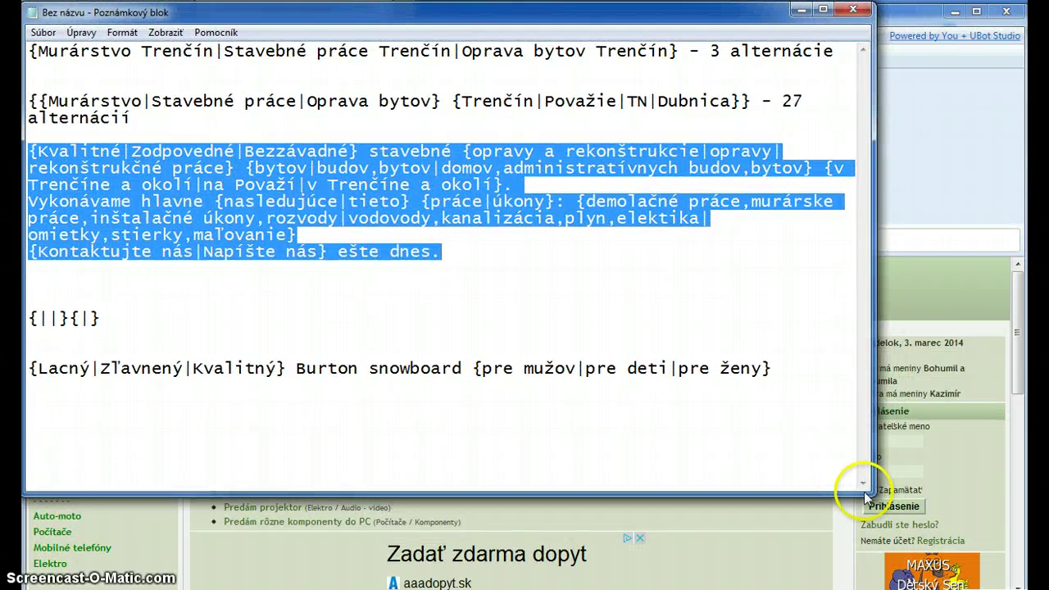
drag(873, 492, 1010, 576)
click(591, 294)
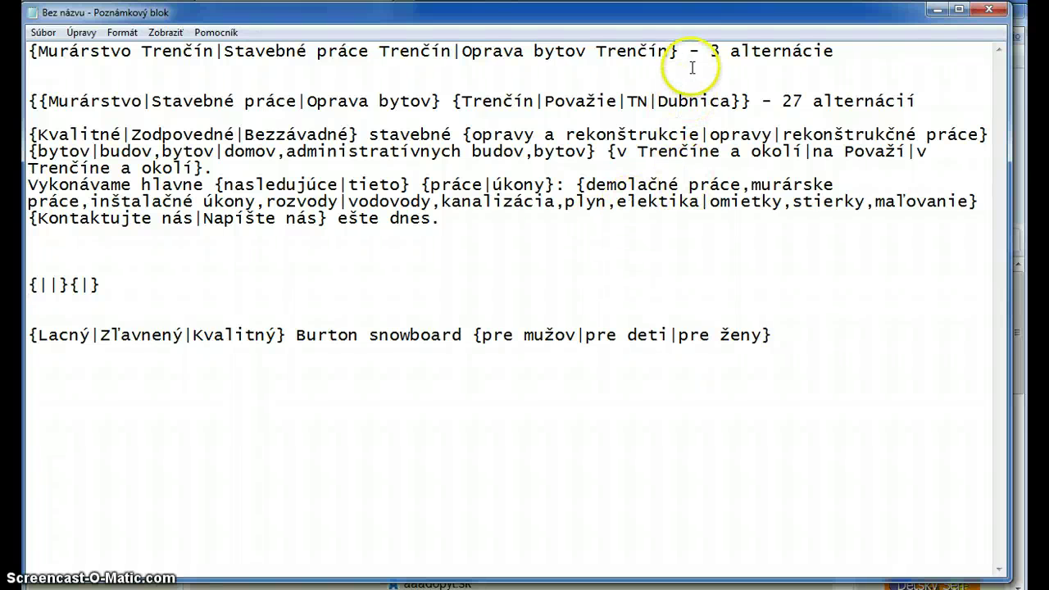
Step: Examine the first title template, its enclosing braces and the Trenčín phrases separated by vertical bars
drag(678, 50, 35, 47)
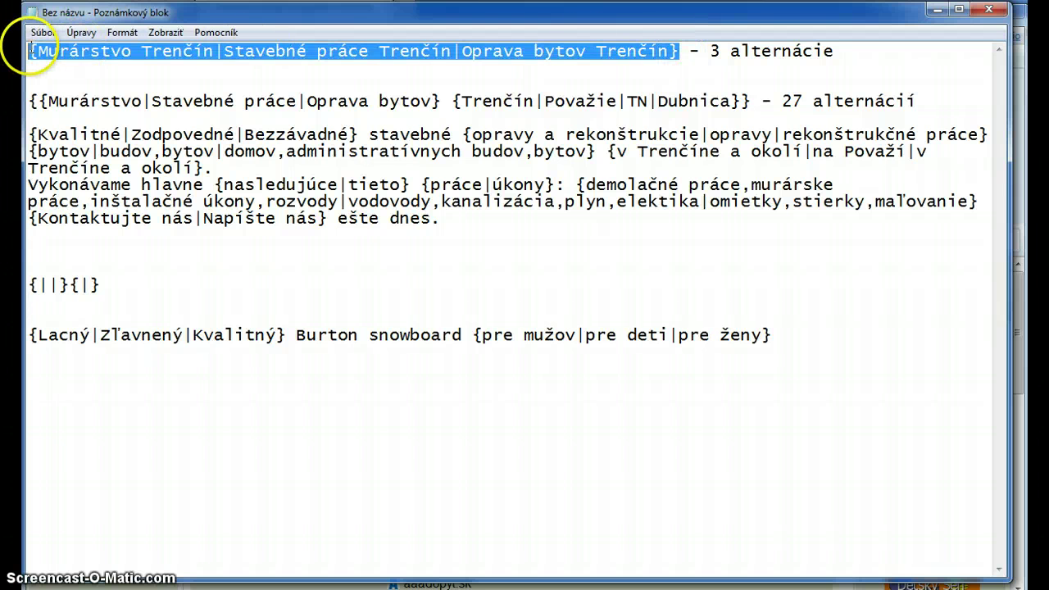
click(82, 67)
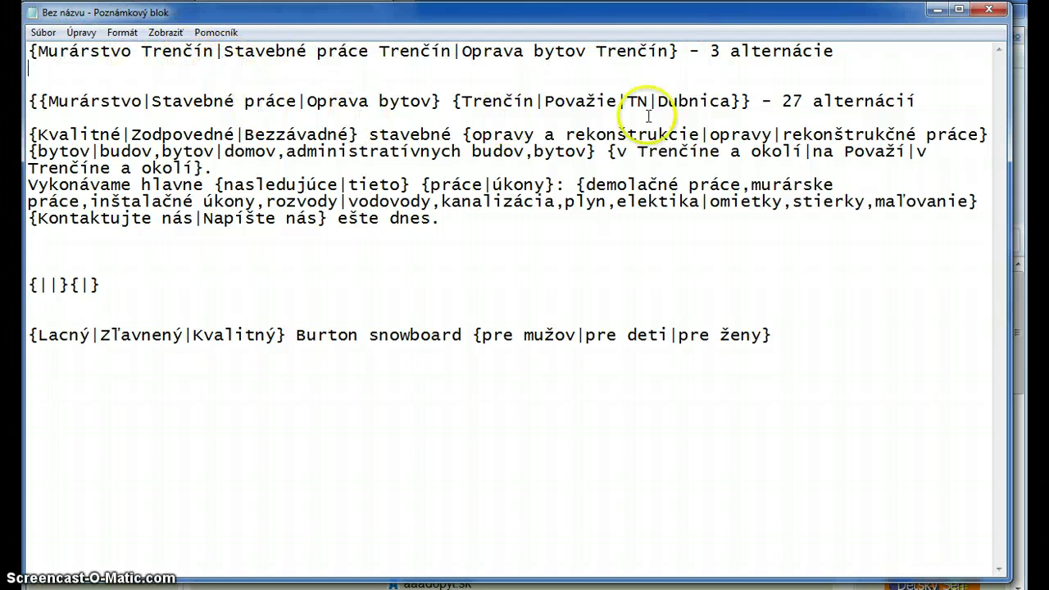
drag(679, 50, 754, 50)
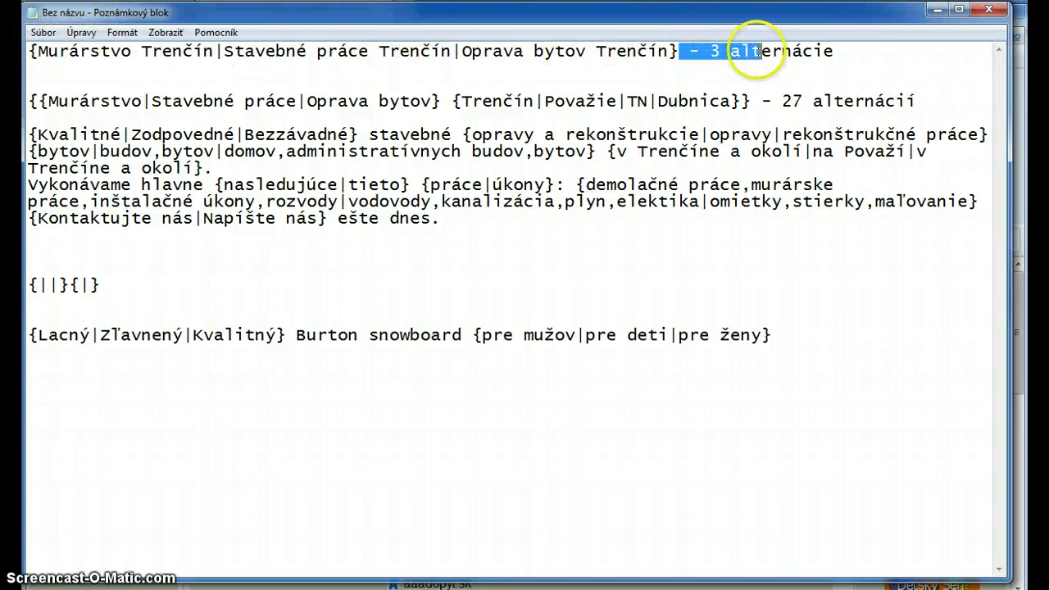
drag(37, 50, 29, 51)
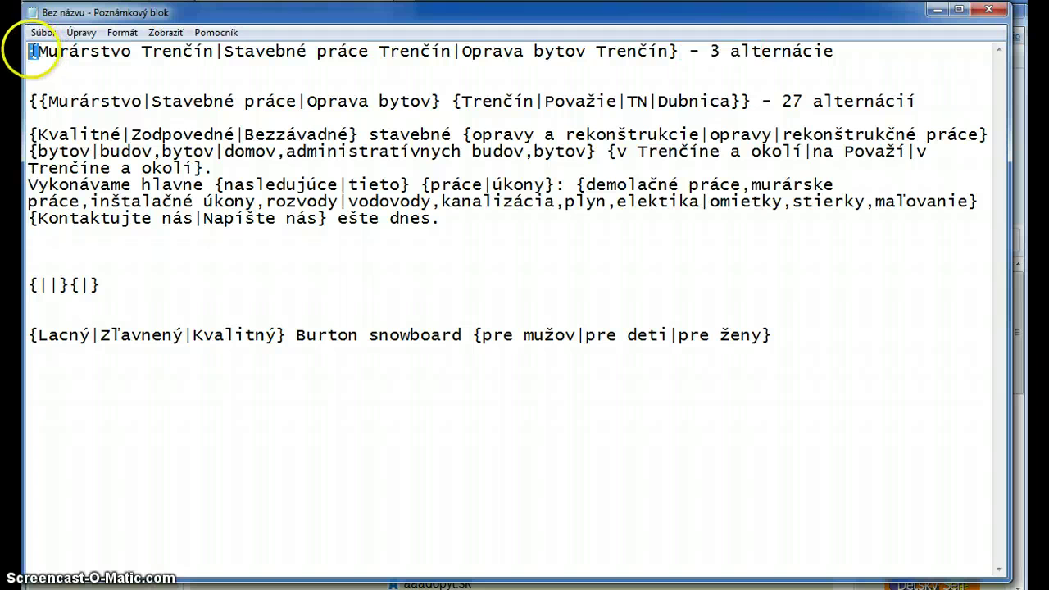
drag(668, 50, 677, 50)
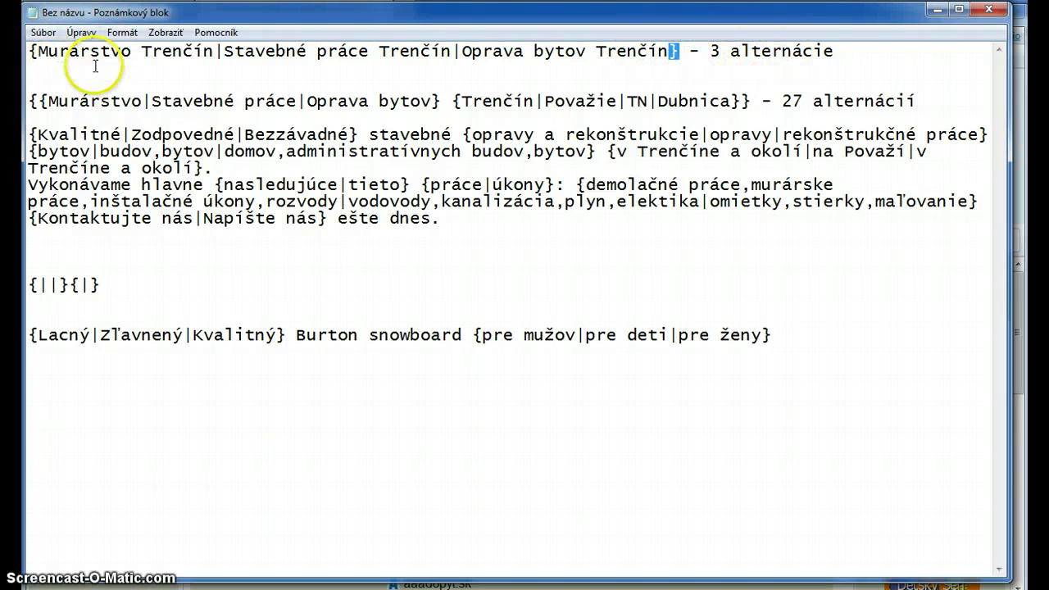
drag(38, 51, 660, 51)
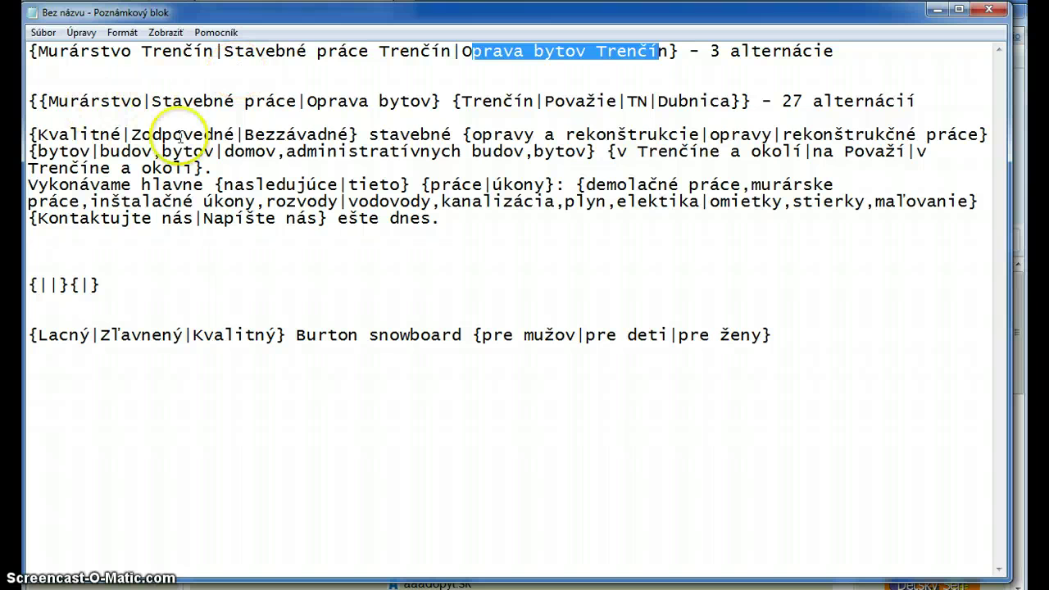
Step: Examine the nested title template, comparing the service group with the location group and how their options combine
click(40, 100)
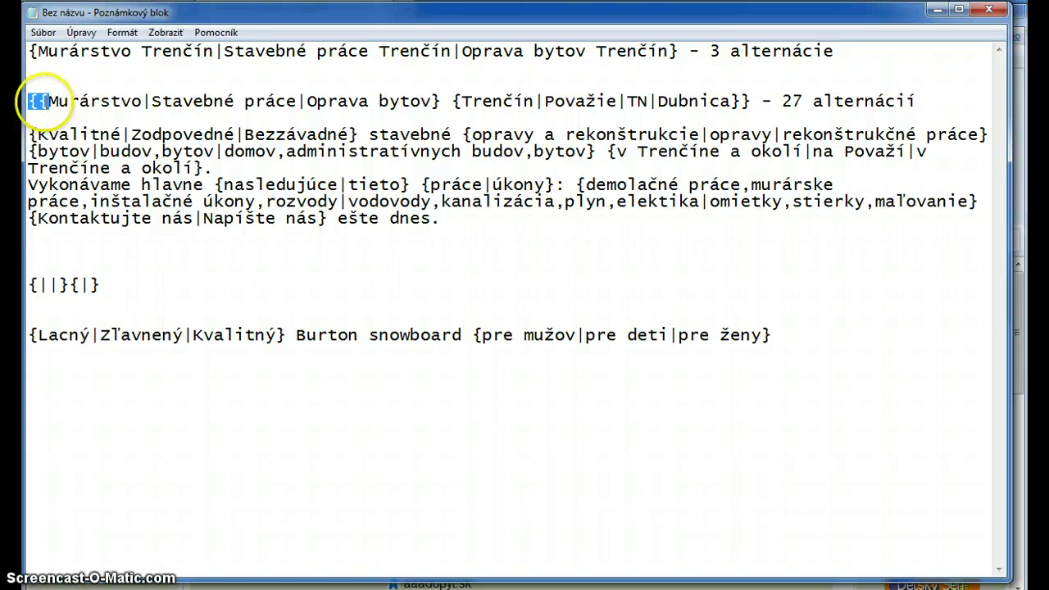
click(444, 100)
drag(444, 100, 47, 100)
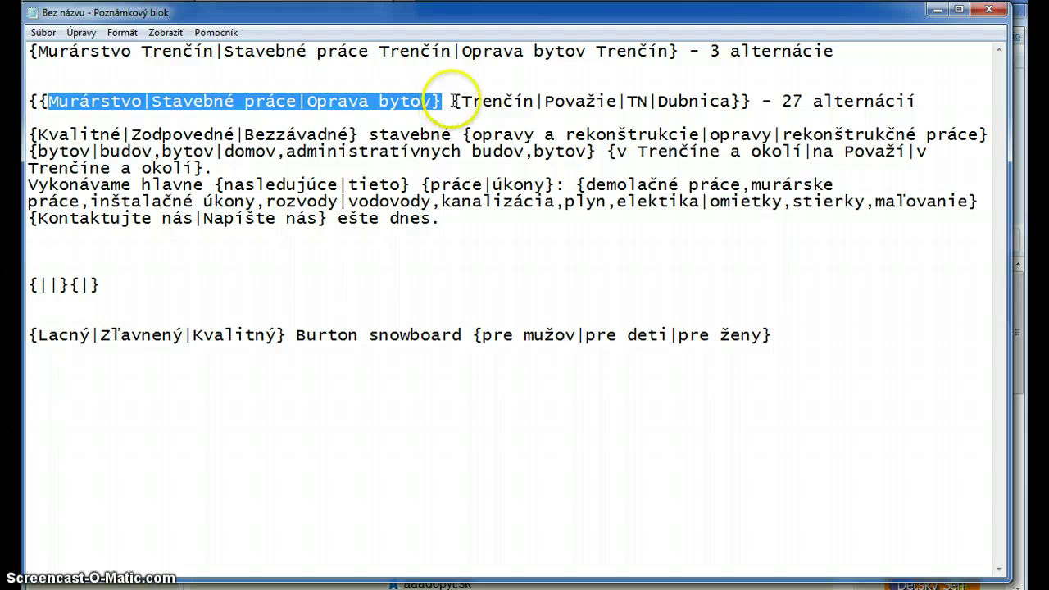
drag(453, 100, 722, 100)
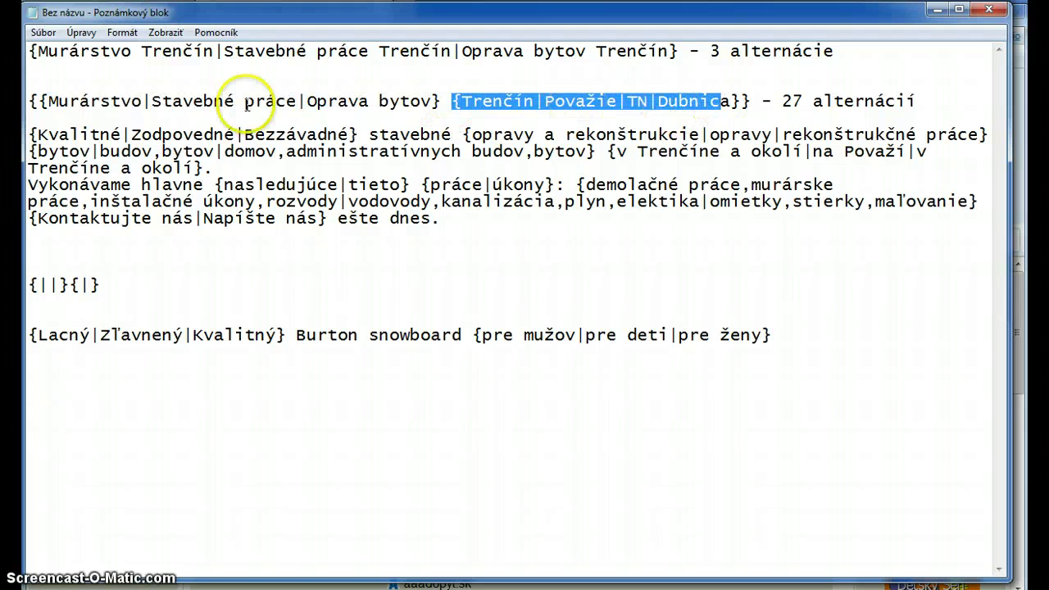
click(110, 100)
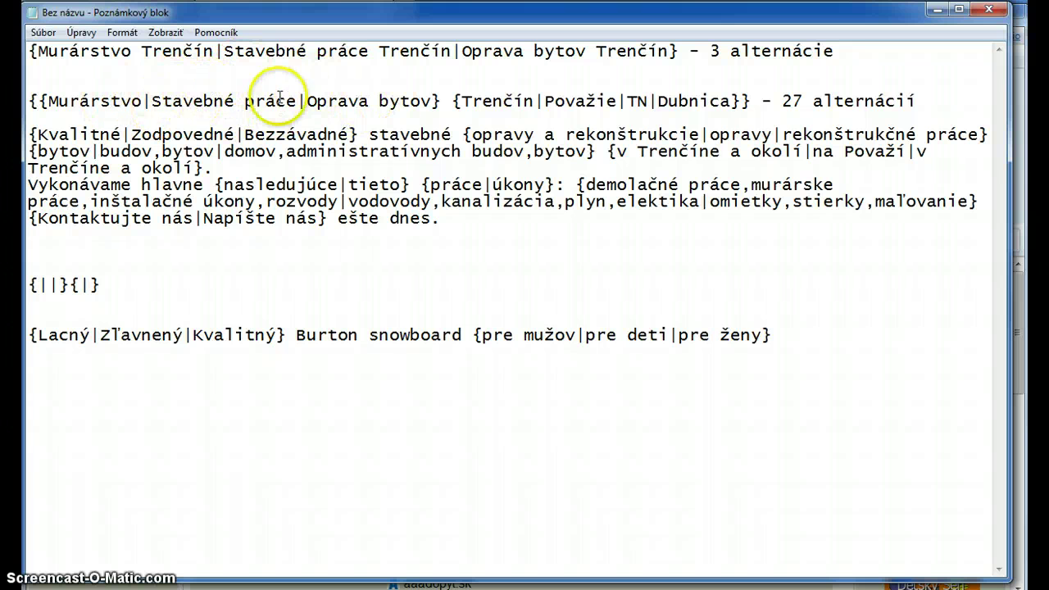
drag(48, 100, 38, 100)
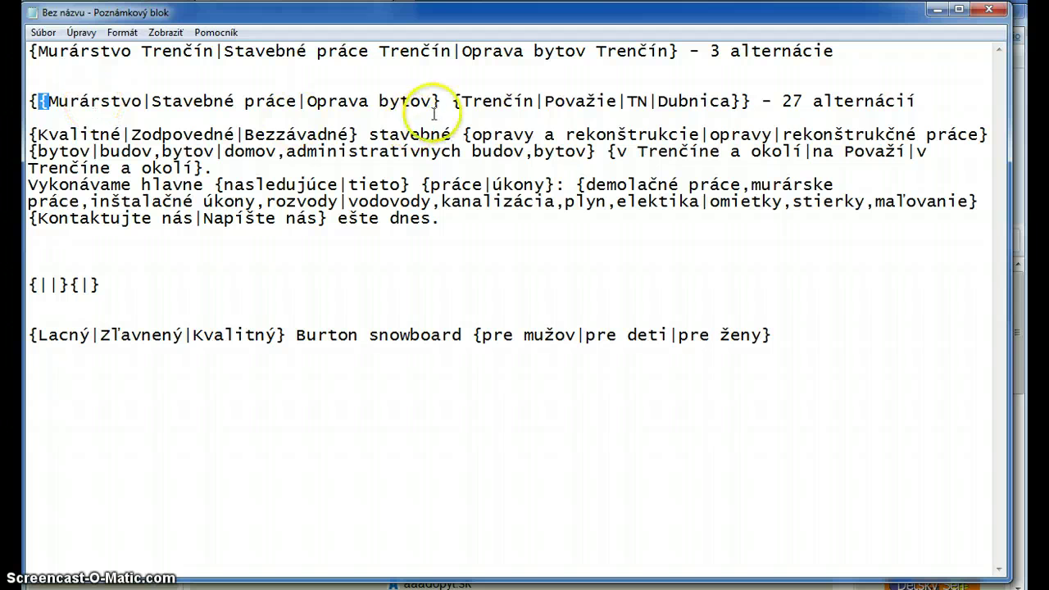
drag(443, 101, 432, 101)
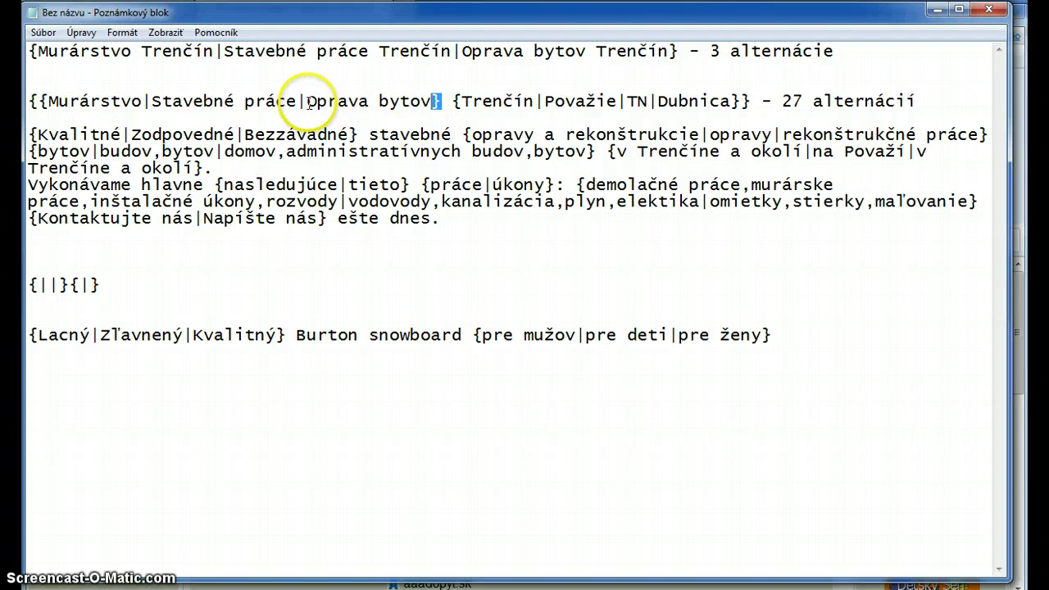
drag(308, 102, 432, 101)
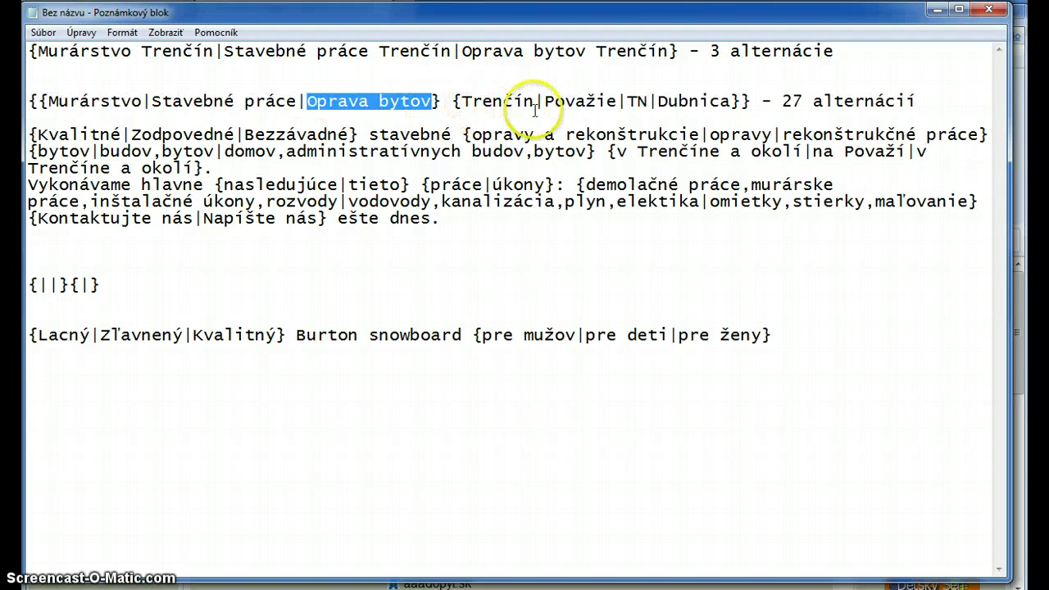
drag(544, 101, 611, 101)
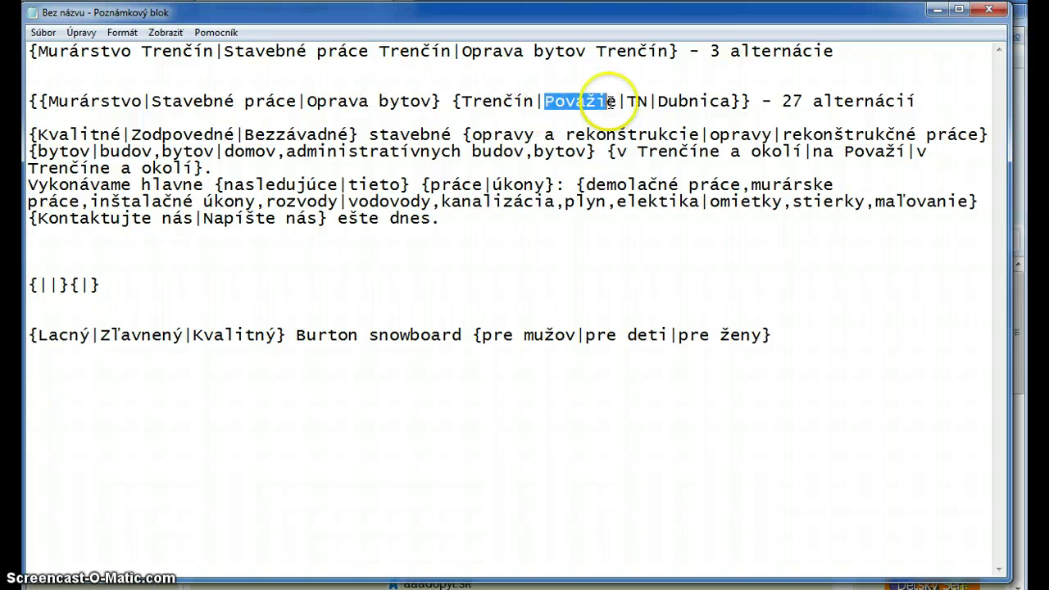
drag(151, 100, 295, 102)
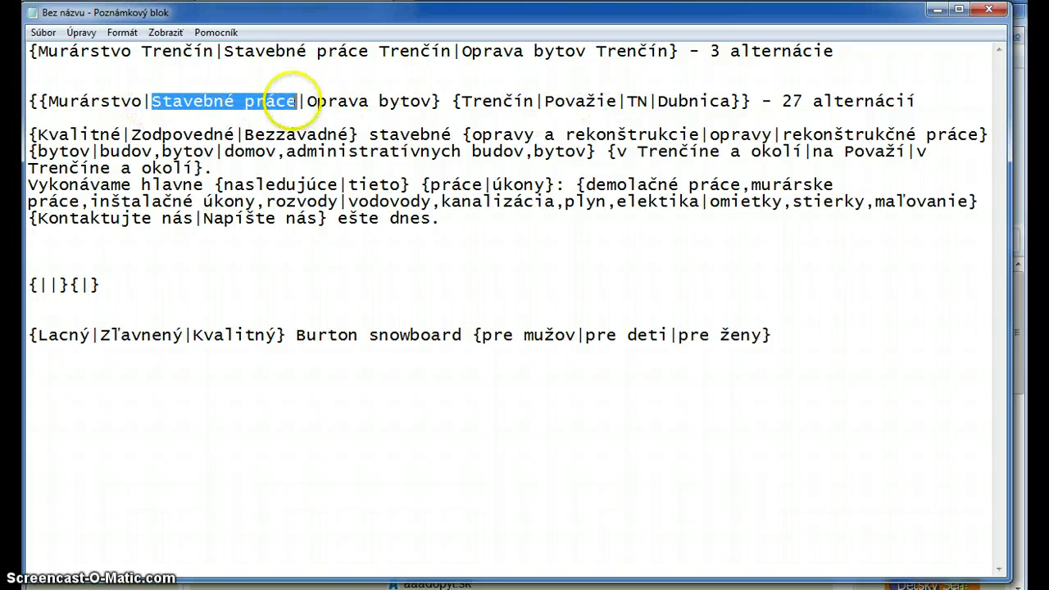
drag(658, 102, 732, 102)
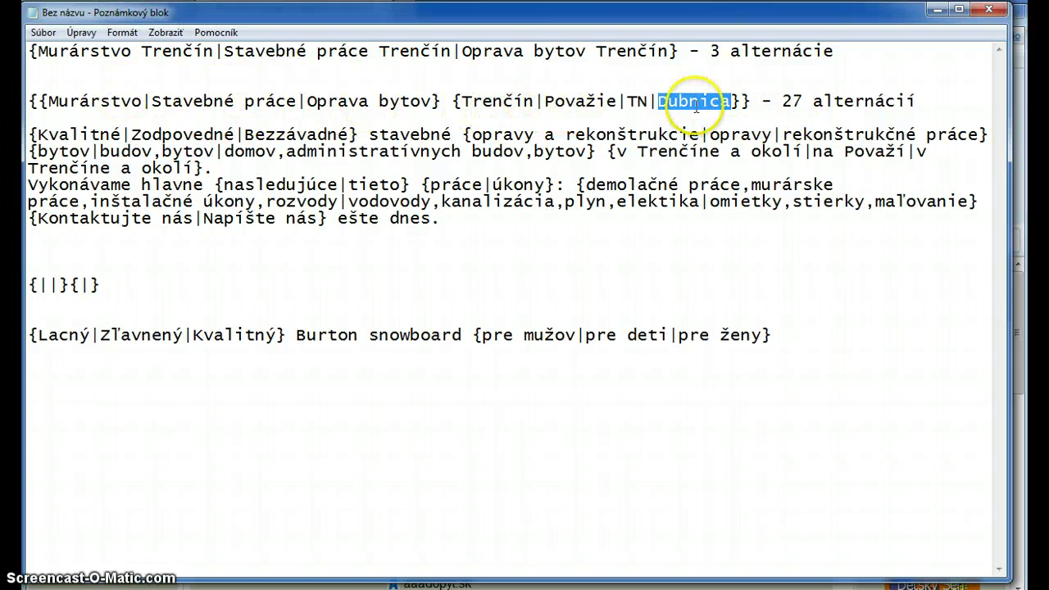
Step: Review the alternatives note beside the nested title template and highlight the complete template
click(793, 103)
double_click(792, 102)
click(793, 101)
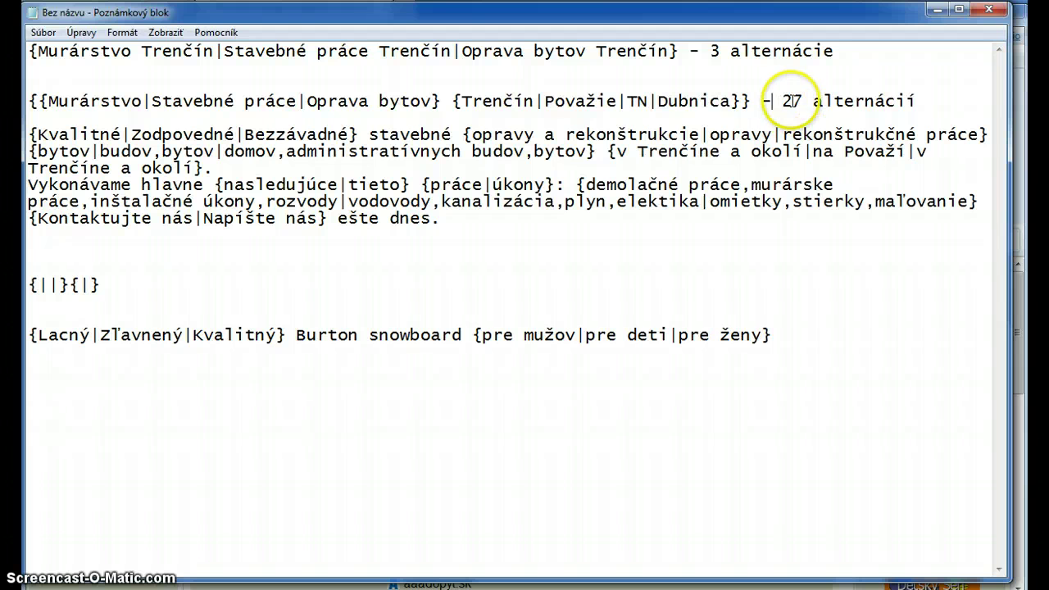
drag(791, 100, 922, 101)
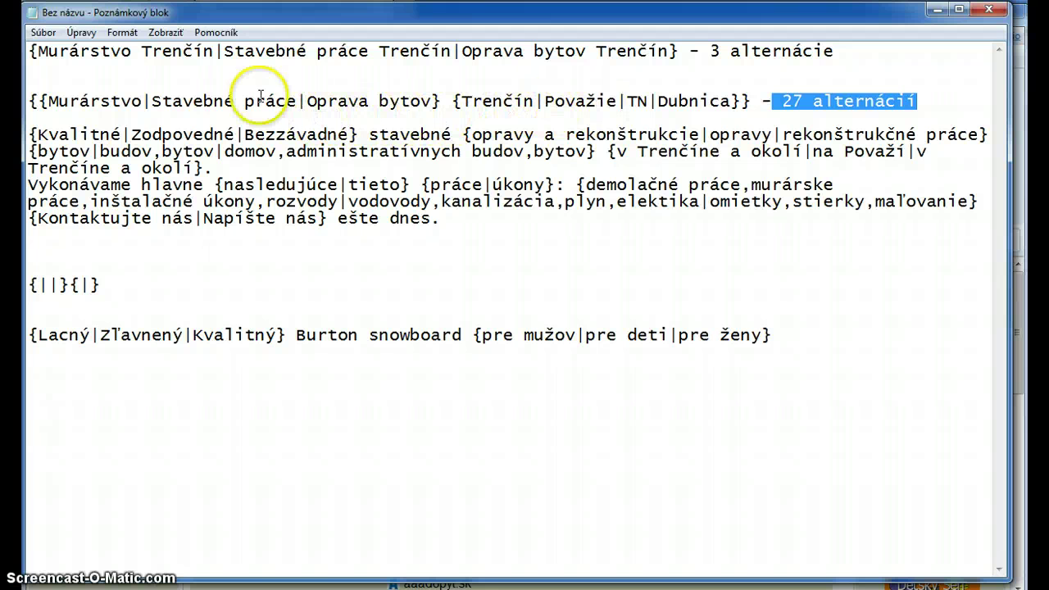
drag(29, 101, 749, 101)
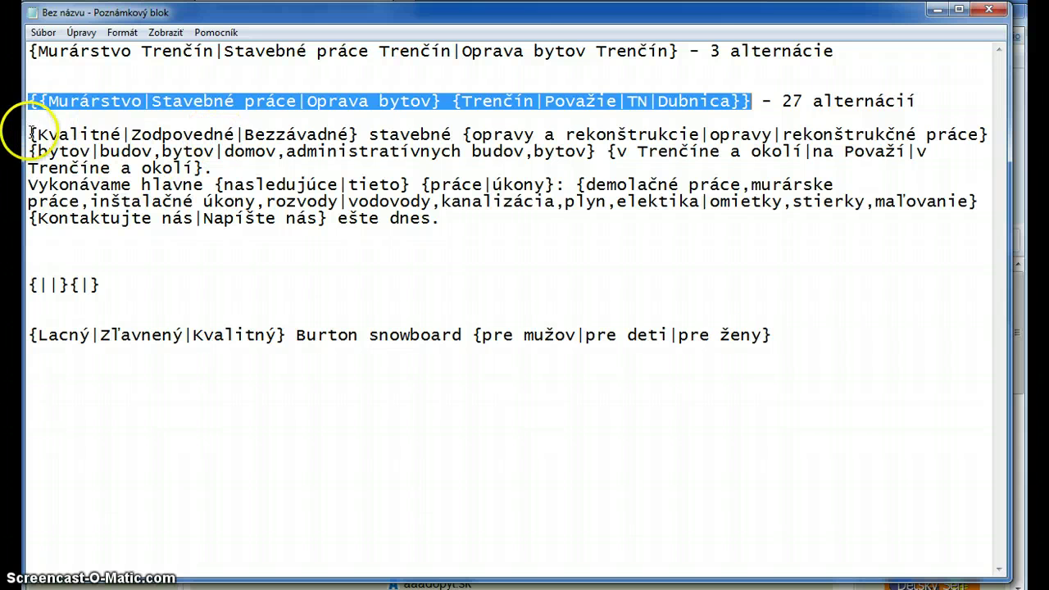
Step: Examine the option groups in the ad description template, from the "Kvalitné" group to the "práce|úkony" group
drag(32, 133, 303, 152)
click(103, 139)
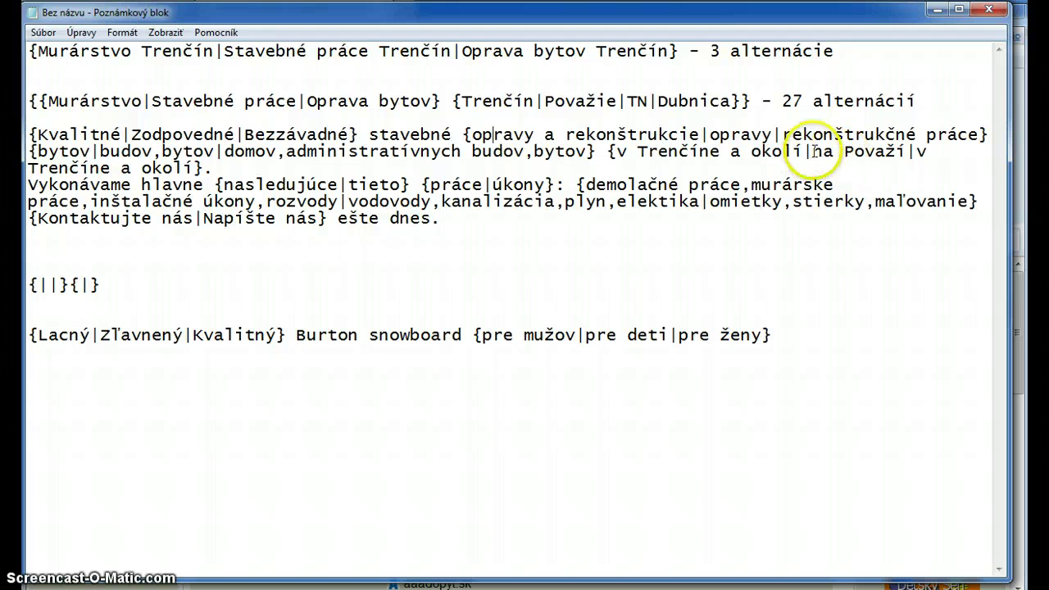
drag(812, 152, 167, 172)
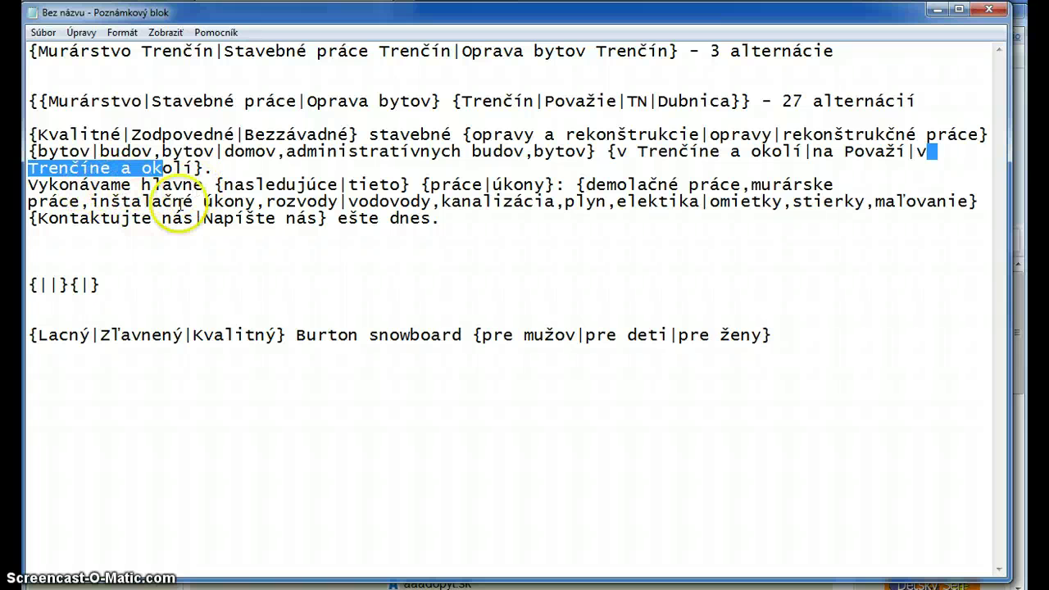
click(348, 135)
drag(348, 136, 17, 135)
click(261, 184)
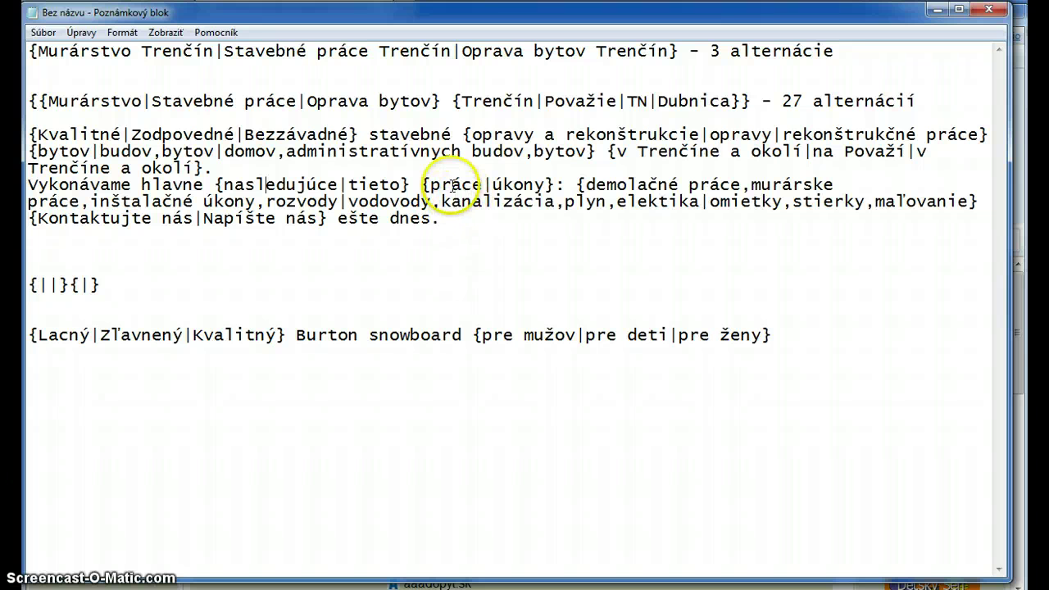
drag(432, 184, 543, 185)
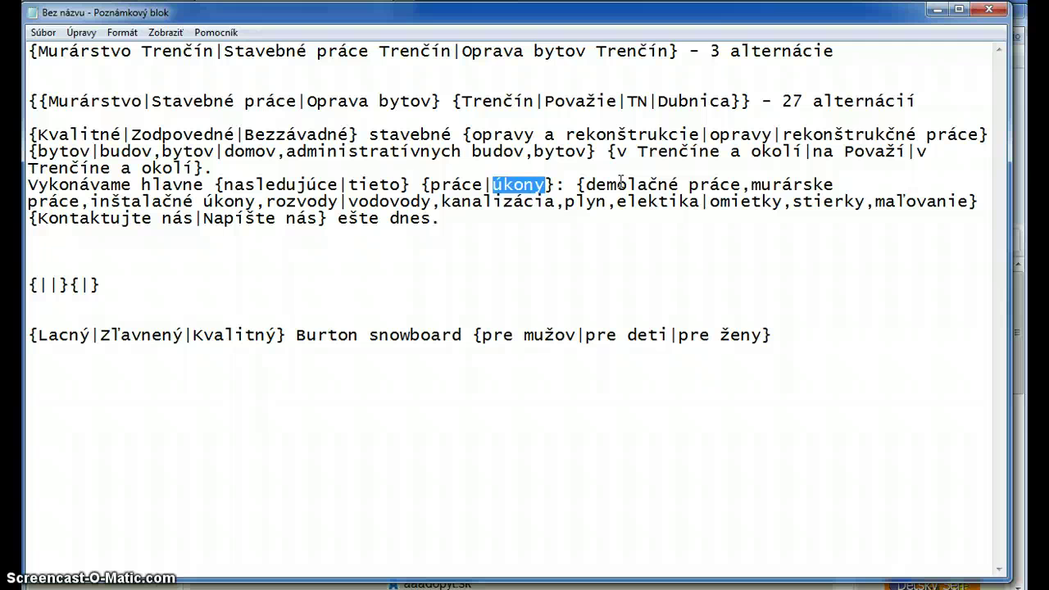
Step: Review the service options in the nested title template, highlighting "Stavebné práce" and "Oprava bytov"
drag(151, 101, 417, 103)
click(308, 102)
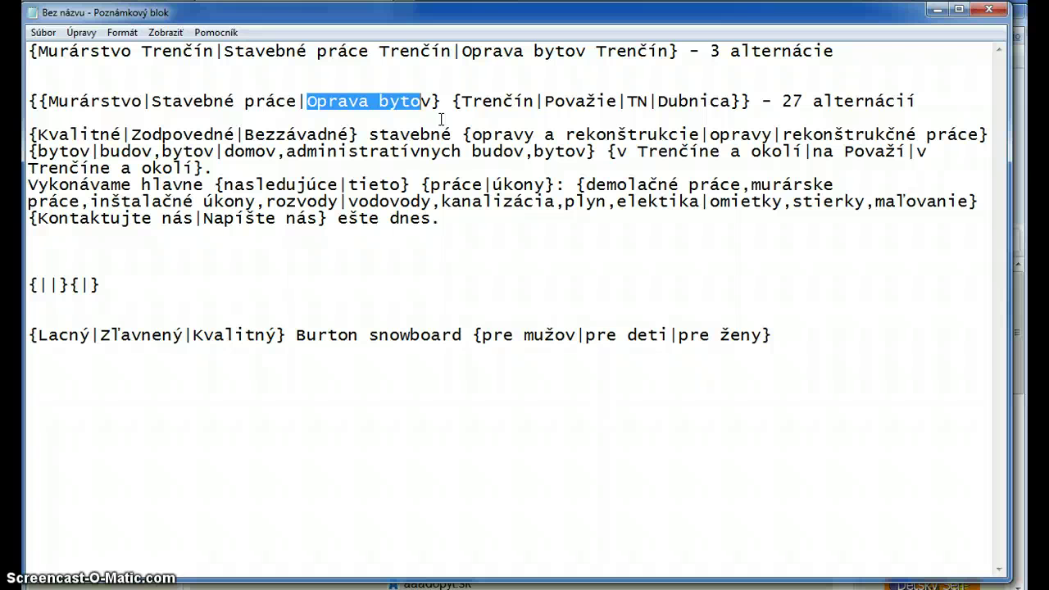
right_click(403, 119)
Step: Switch to the inzerciav2 bot, select catalogue 9 and run it to load the inzerat.sk ad page
key(alt+Tab)
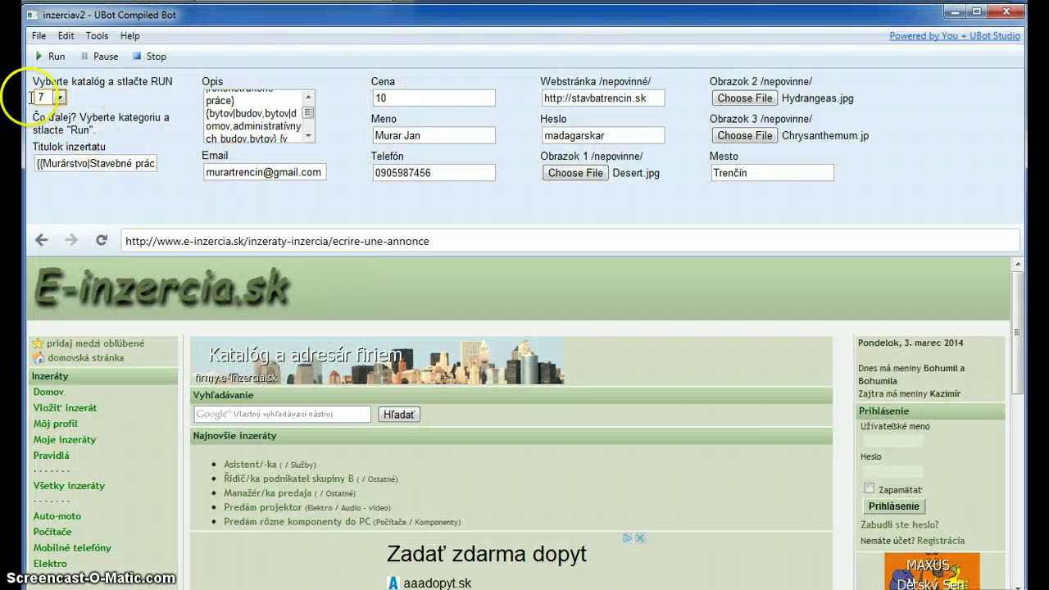
click(266, 113)
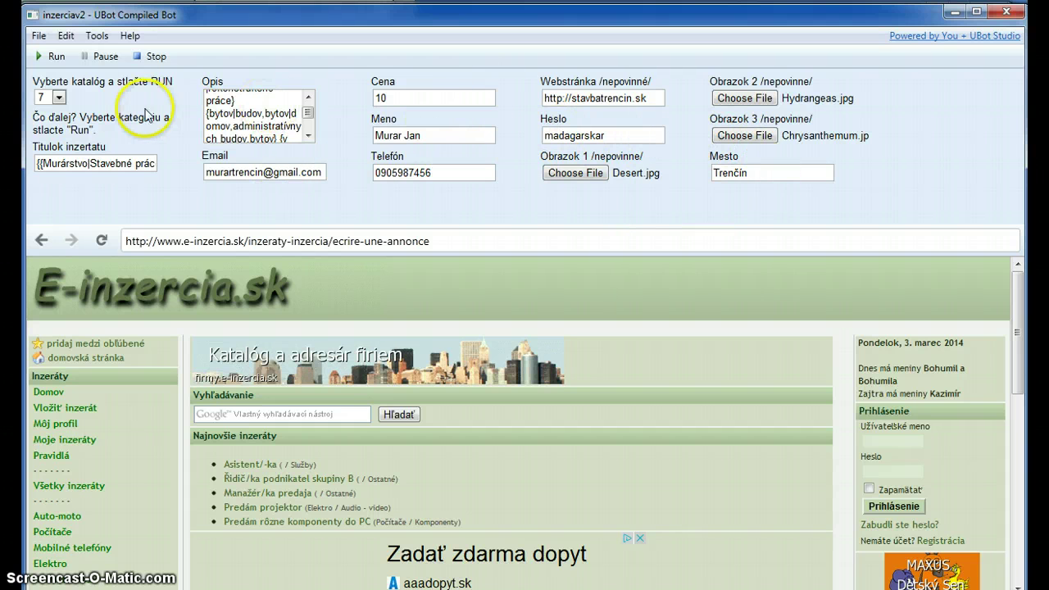
click(46, 98)
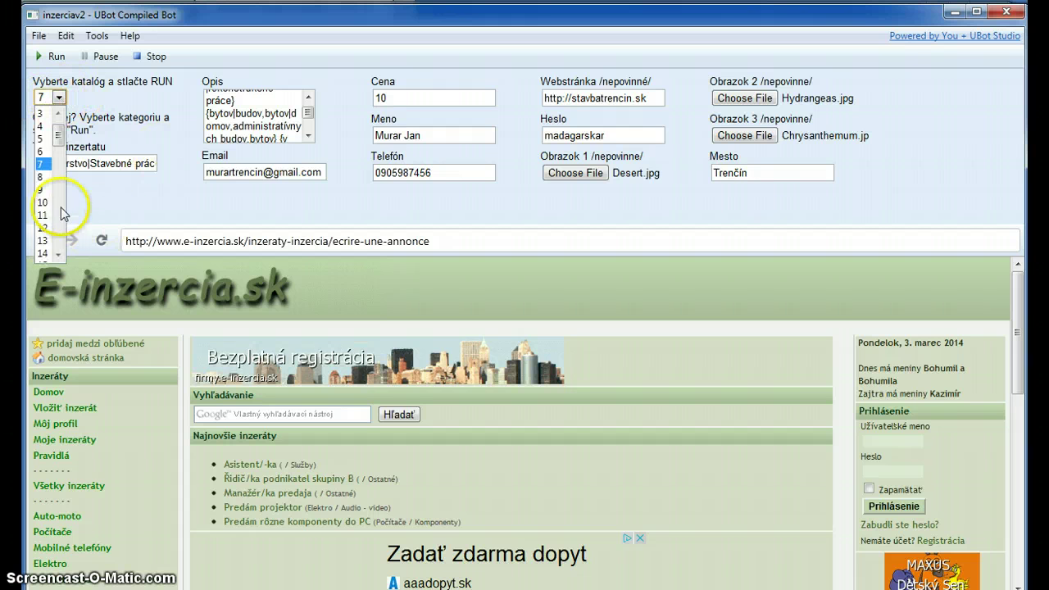
click(44, 190)
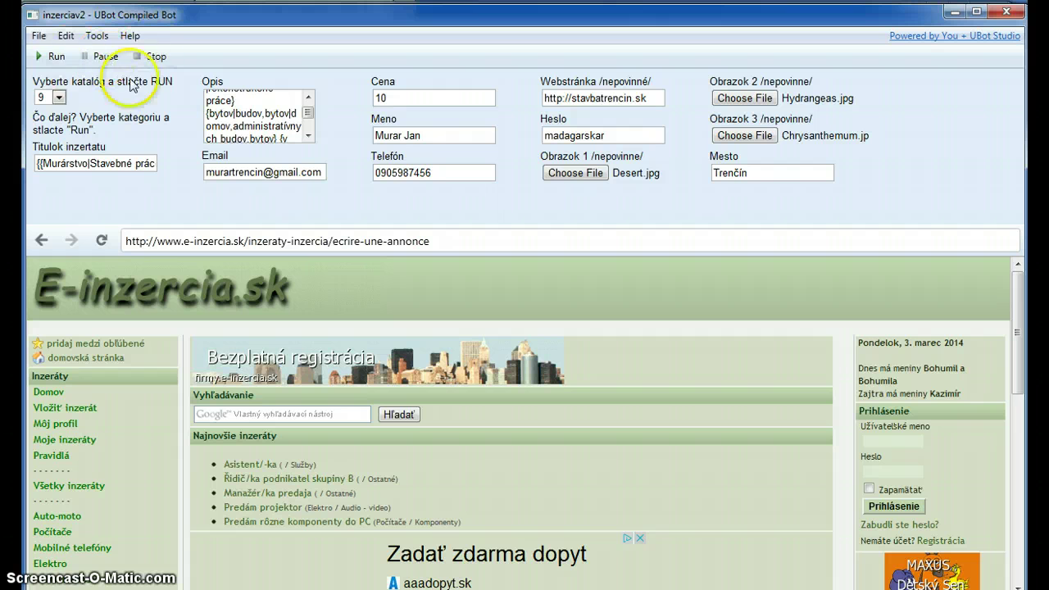
click(41, 55)
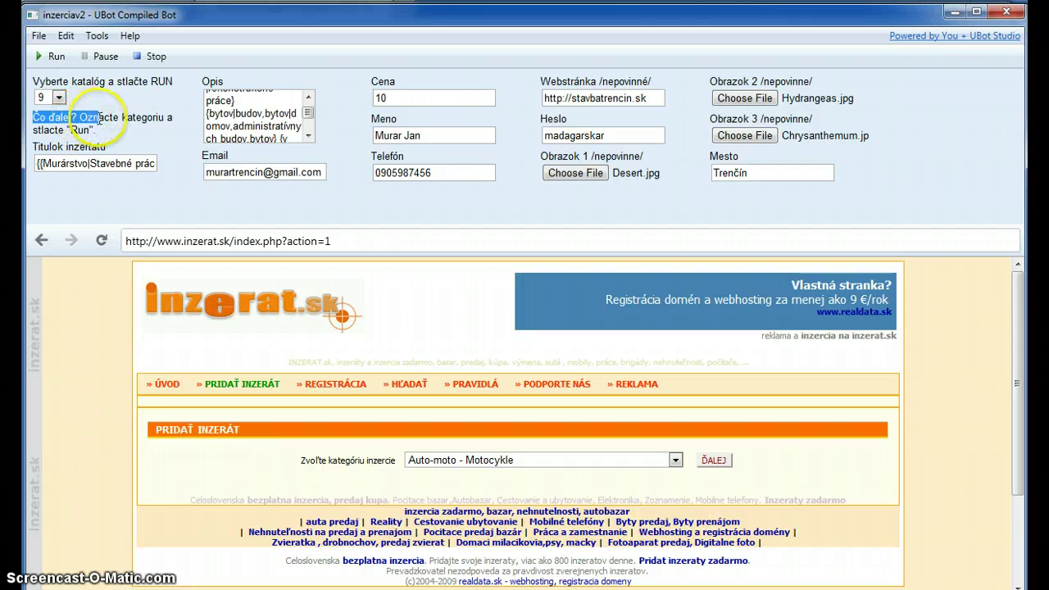
Step: Choose the "Služby - Remeselné" ad category on inzerat.sk and run the bot to fill in the ad form
click(125, 131)
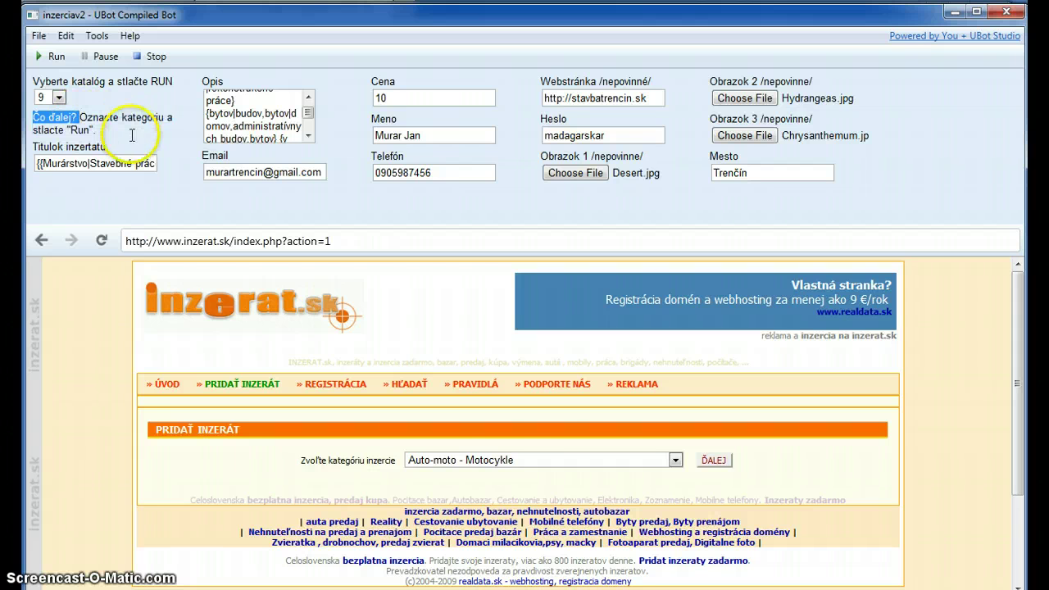
click(571, 461)
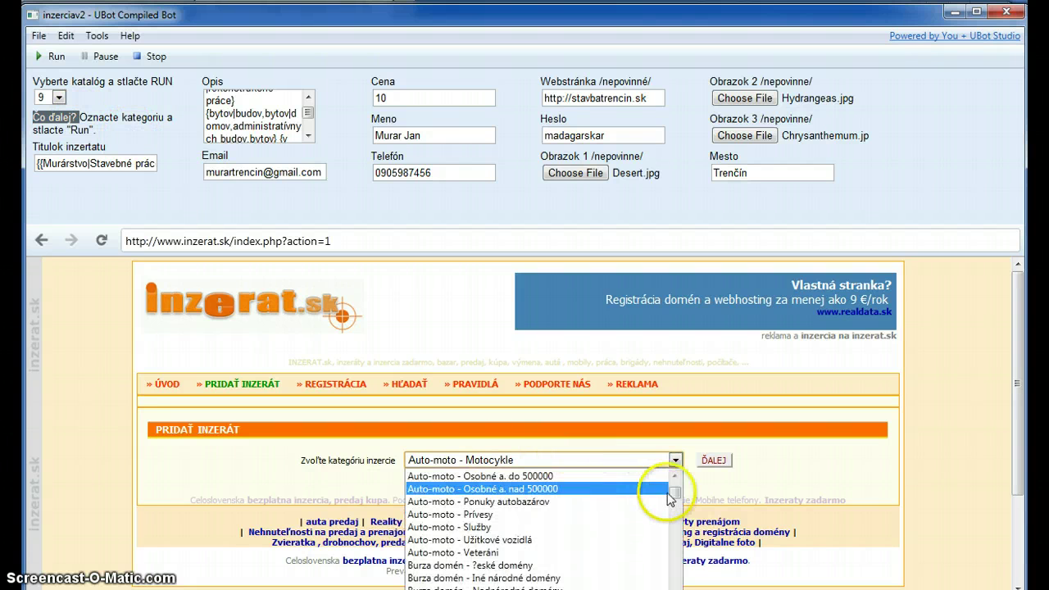
drag(674, 492, 674, 588)
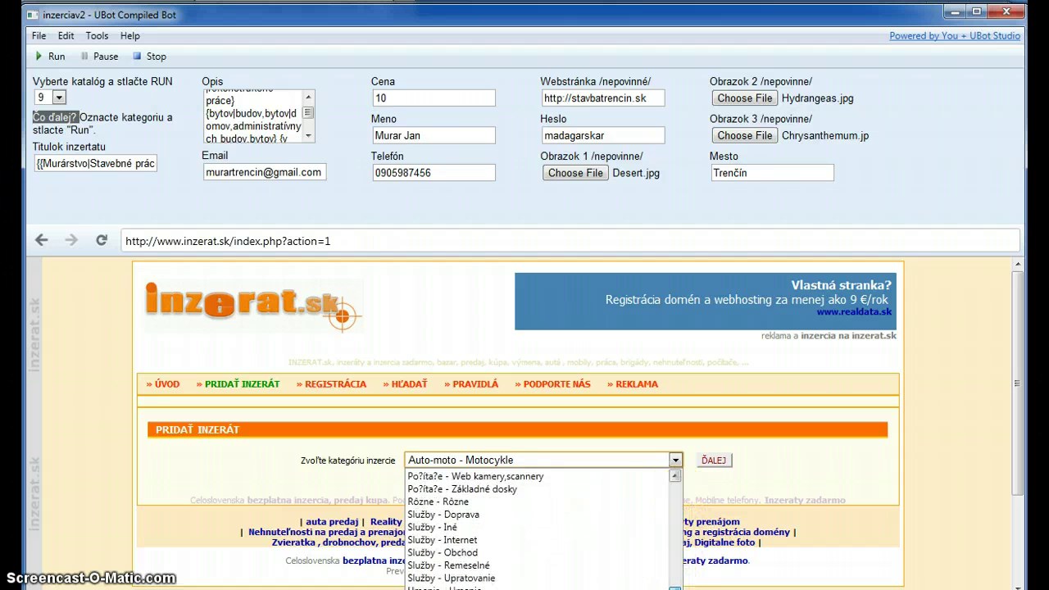
click(488, 565)
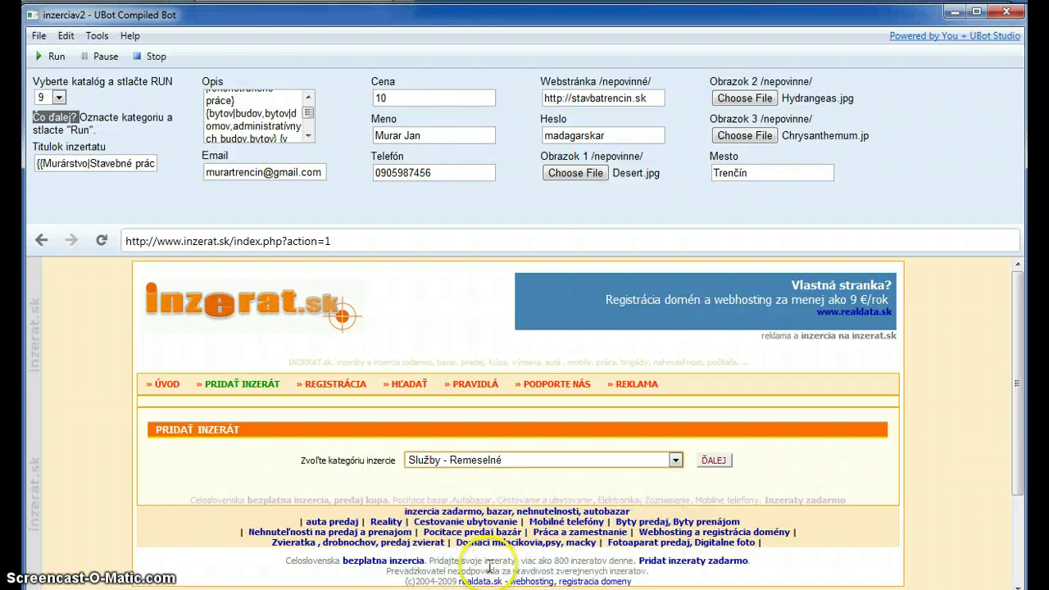
click(48, 57)
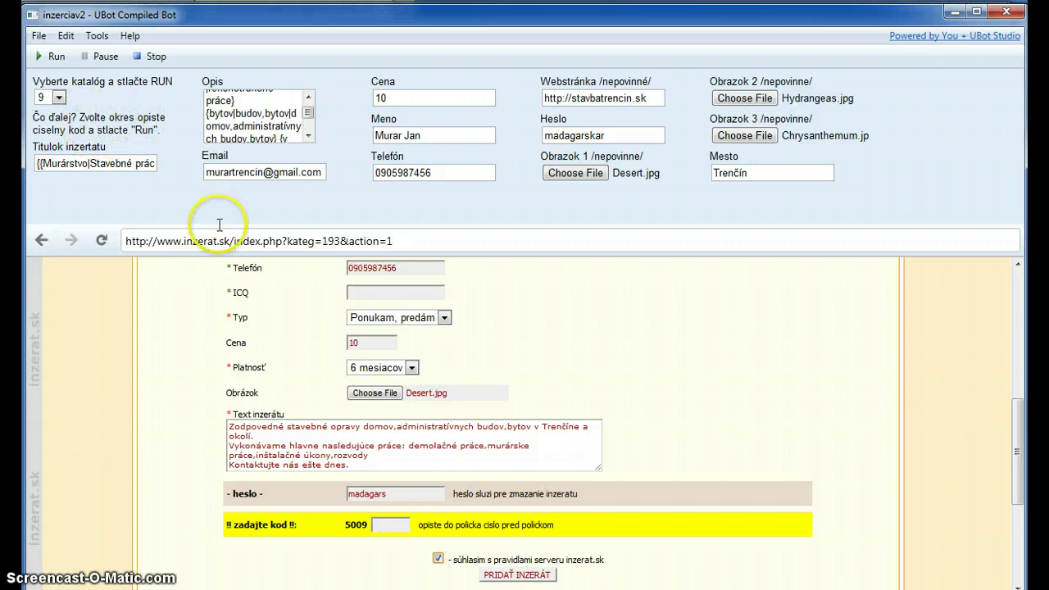
Step: Enter the verification code in the inzerat.sk ad form and set the district to Trenčín
click(391, 525)
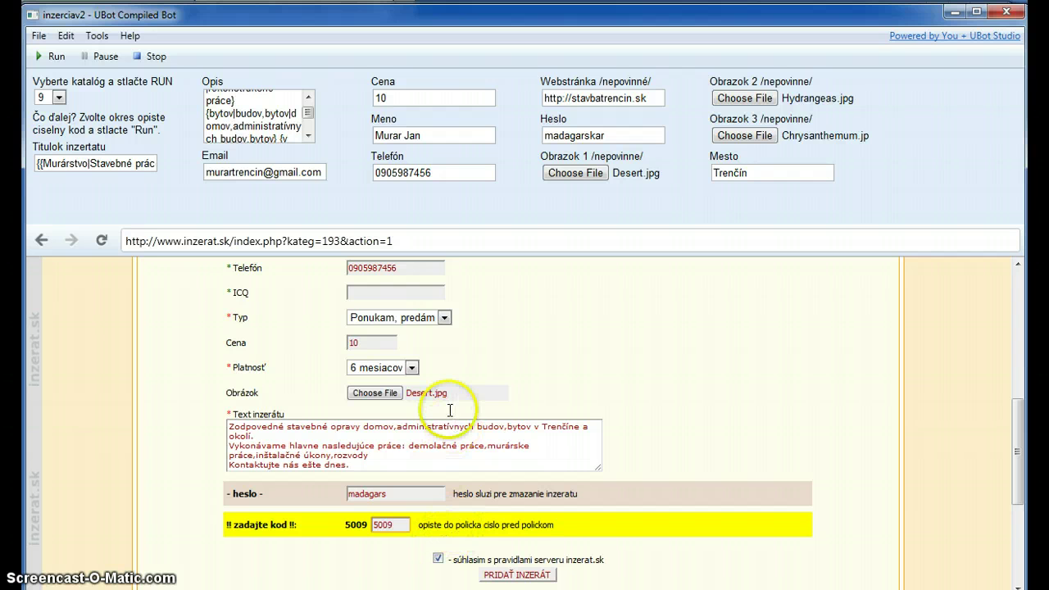
scroll(479, 357, up, 3)
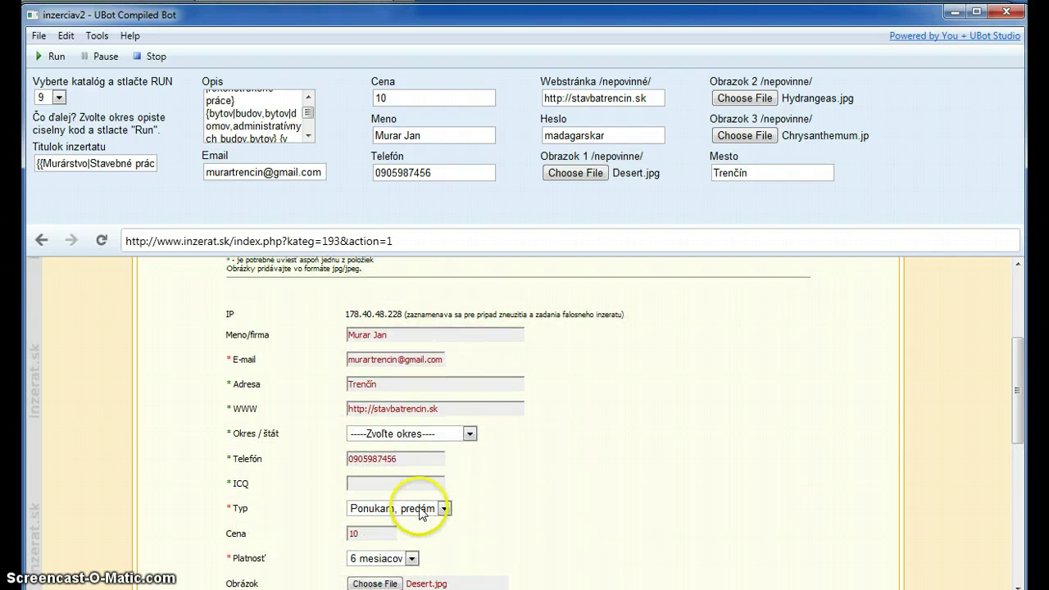
click(470, 434)
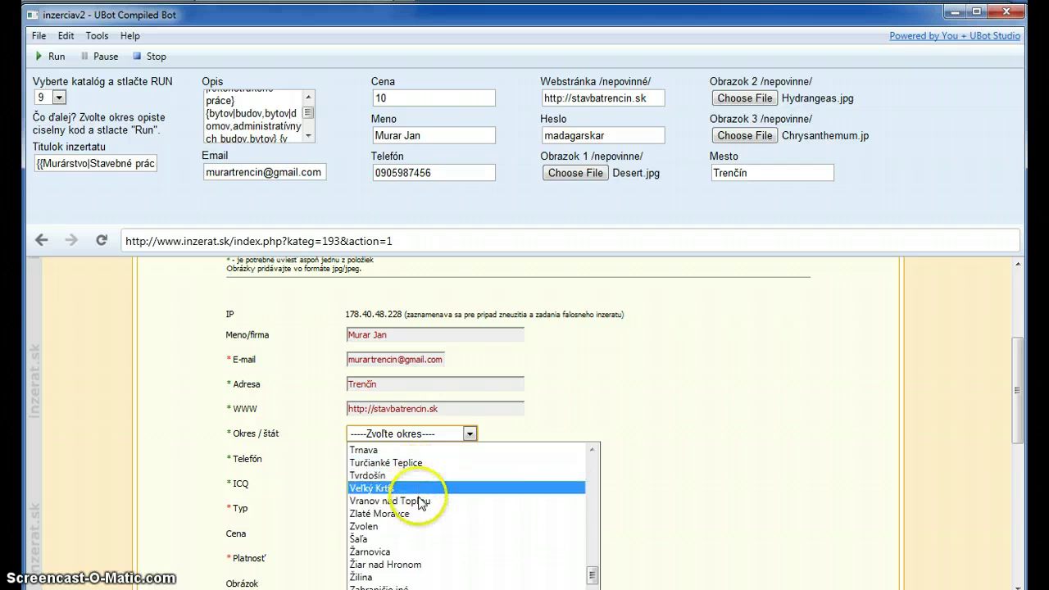
scroll(414, 476, up, 1)
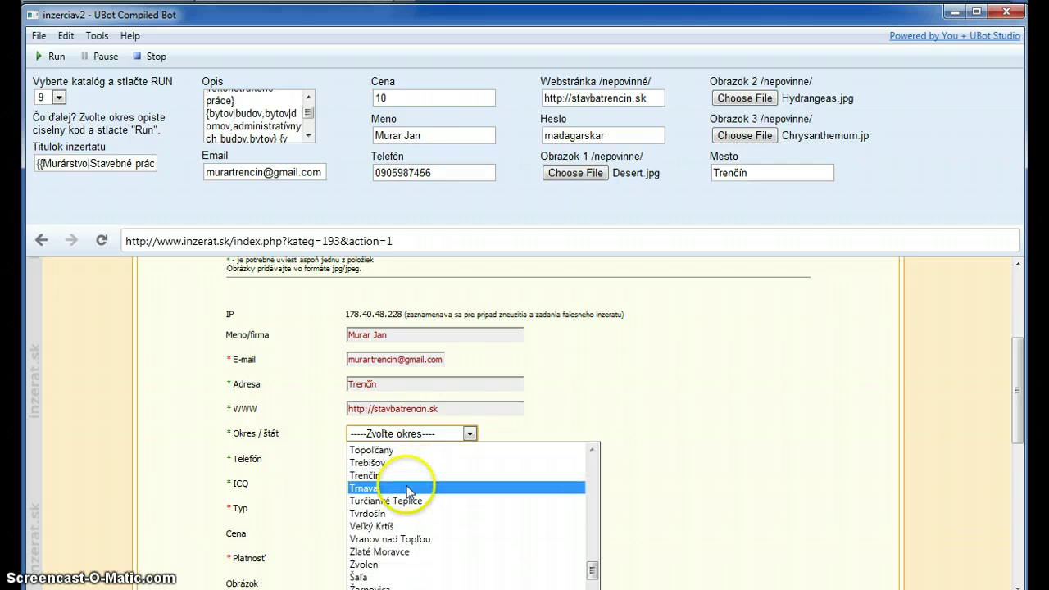
click(410, 475)
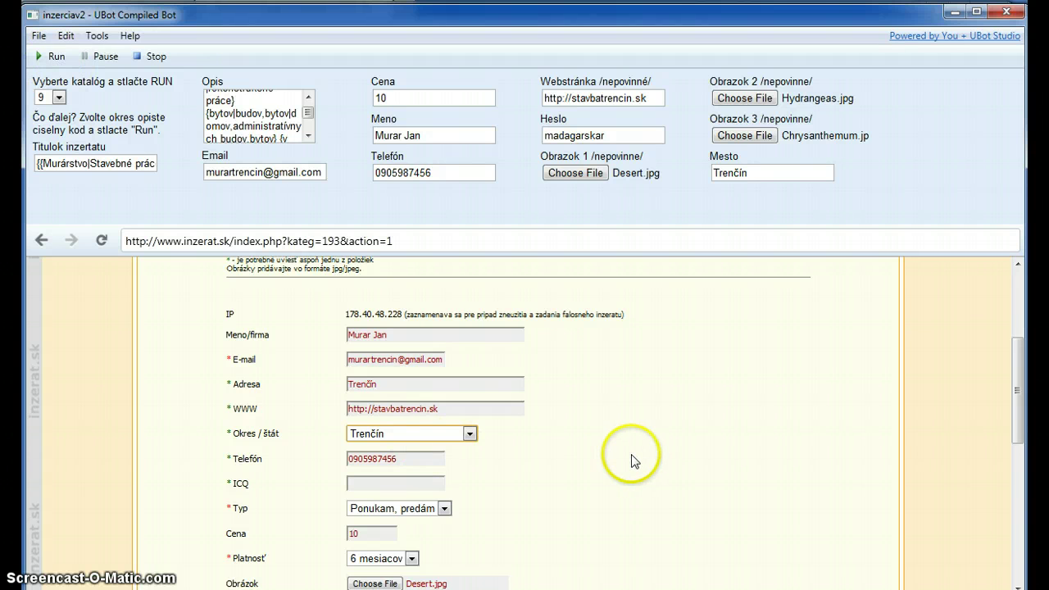
scroll(631, 462, down, 1)
scroll(655, 433, down, 2)
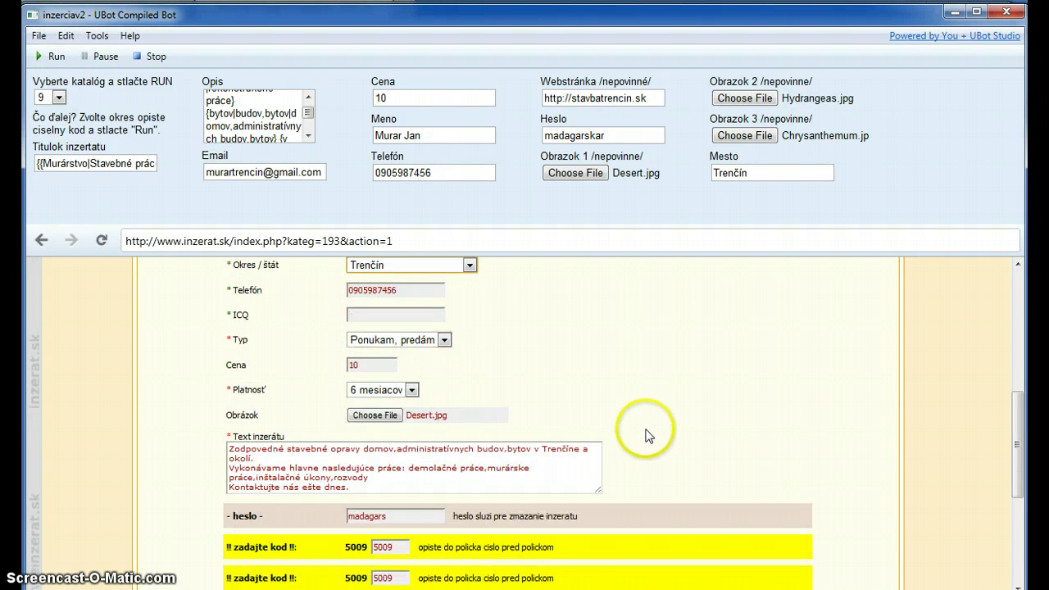
scroll(644, 433, up, 5)
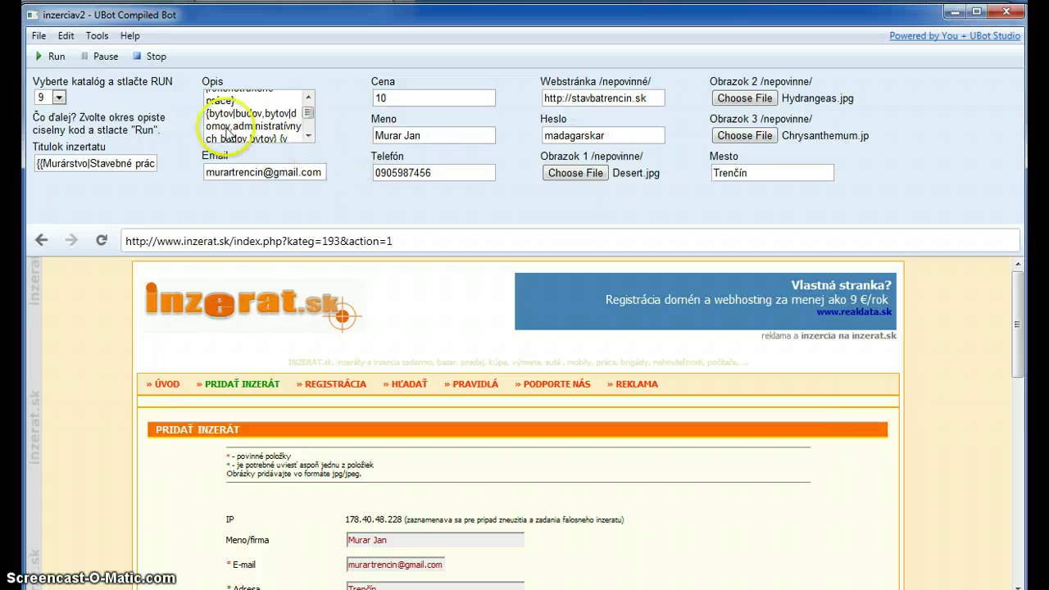
Step: Stop the current bot run, select catalogue 10 and run the bot to load inzercia.sk
click(154, 58)
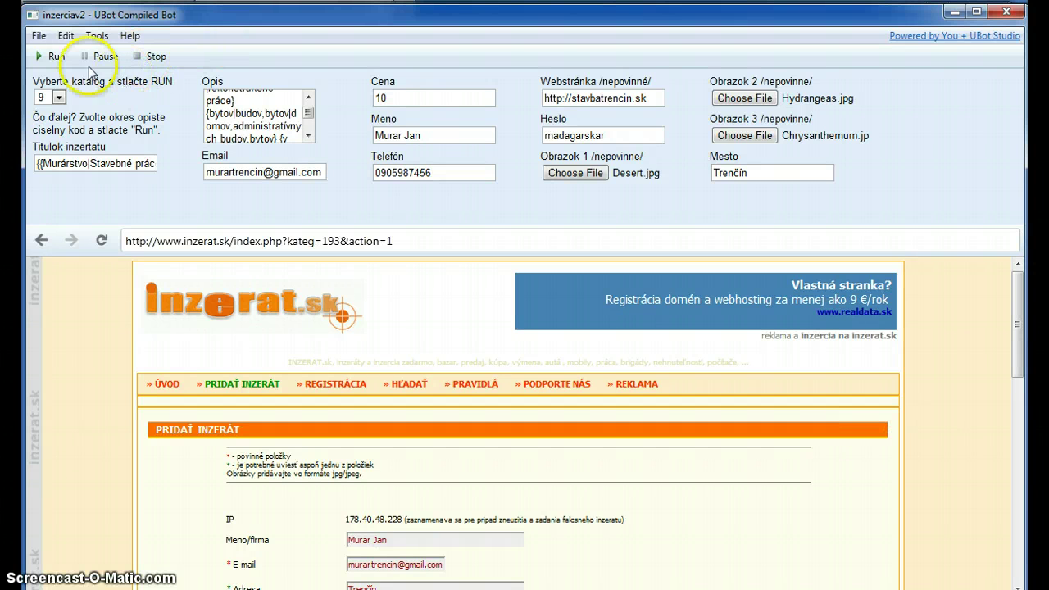
click(59, 96)
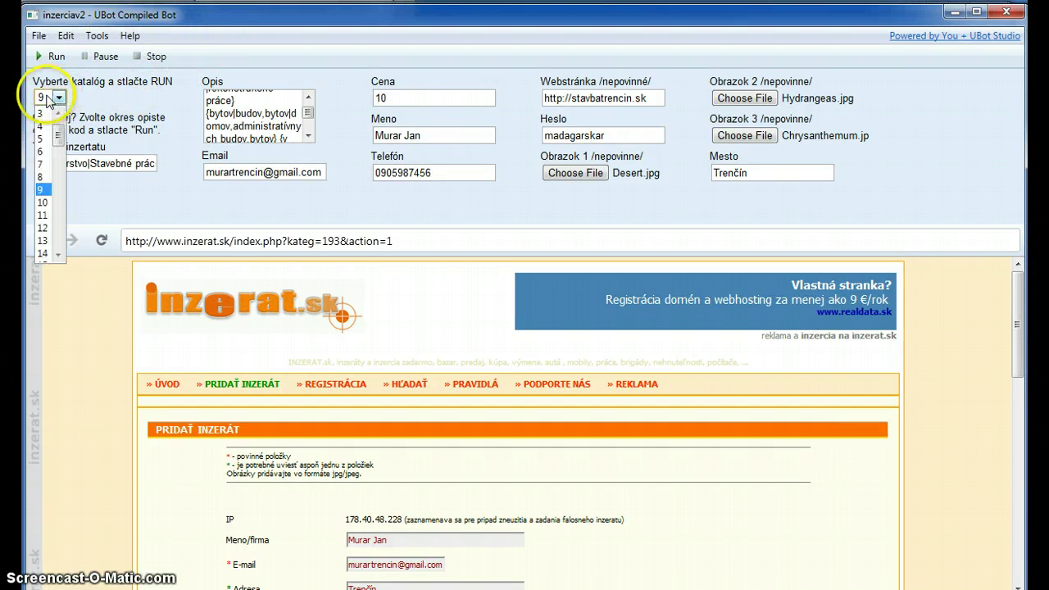
click(41, 202)
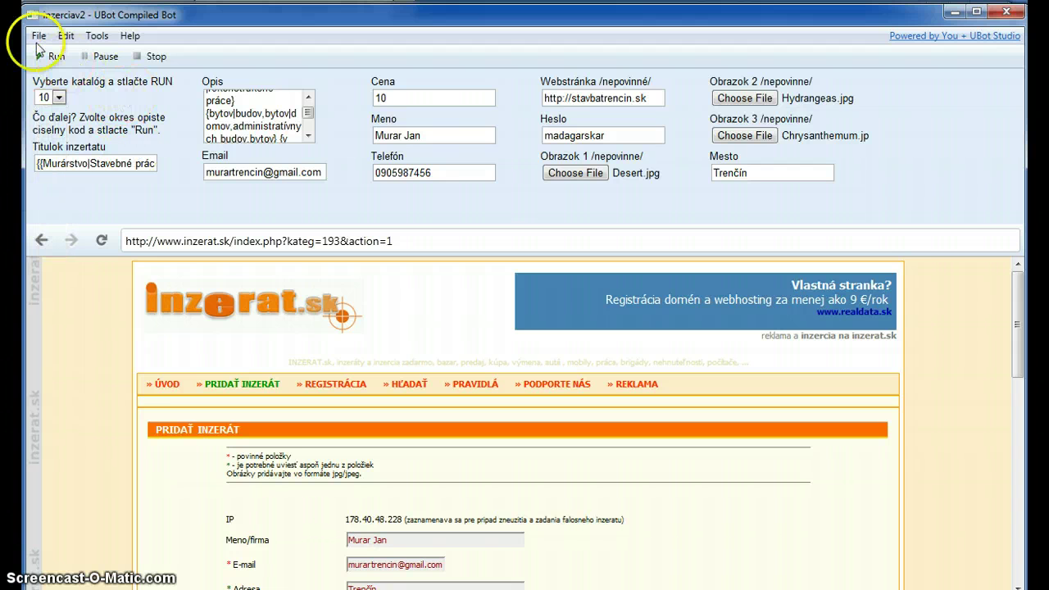
click(46, 57)
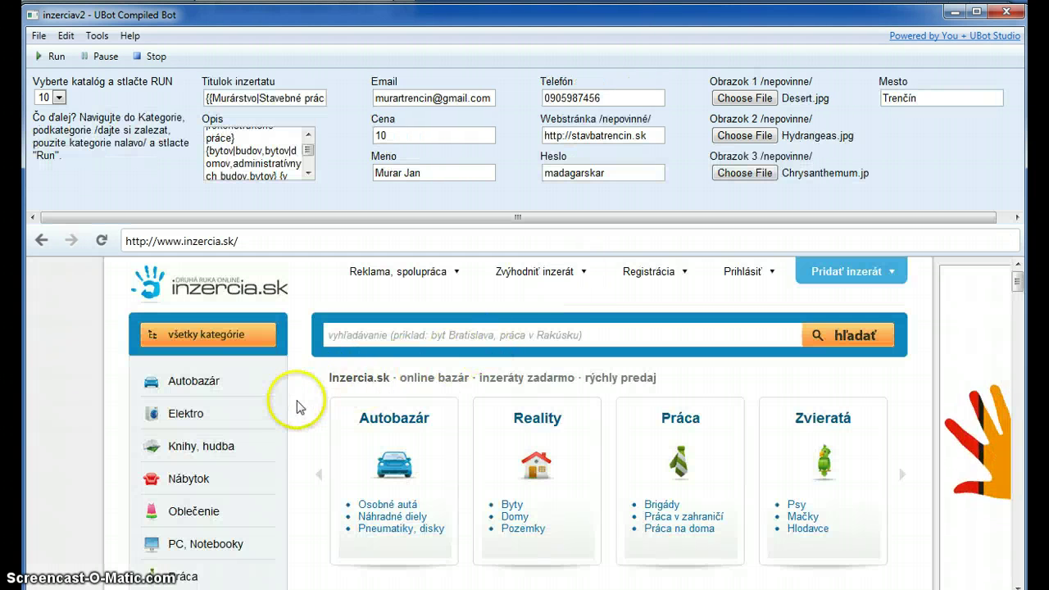
Step: Open the "Murárske práce" subcategory under "Služby" on inzercia.sk and run the bot to fill in its ad form
scroll(296, 414, down, 1)
scroll(297, 414, down, 1)
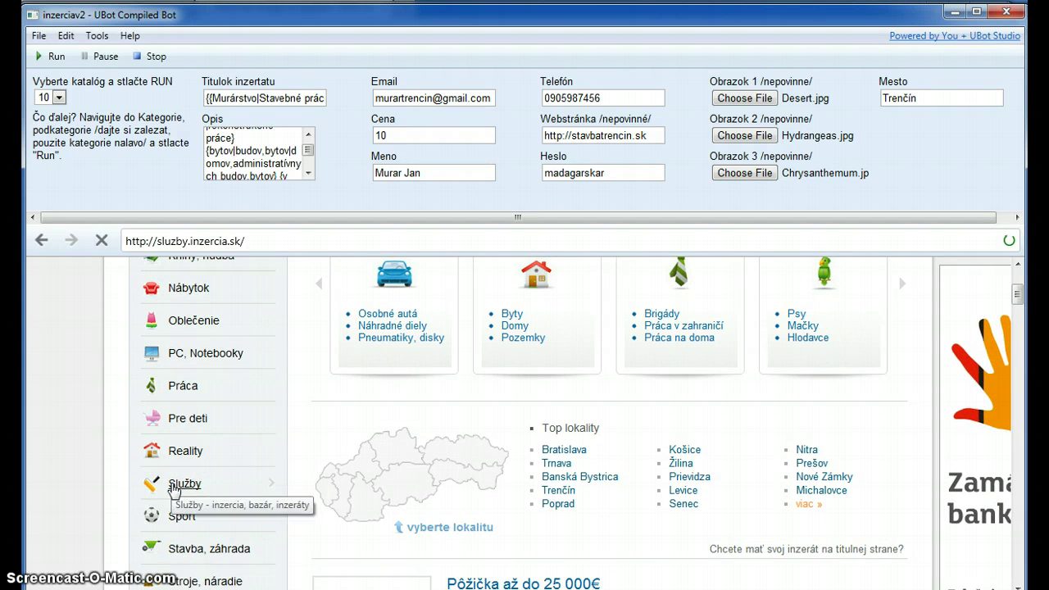
click(72, 115)
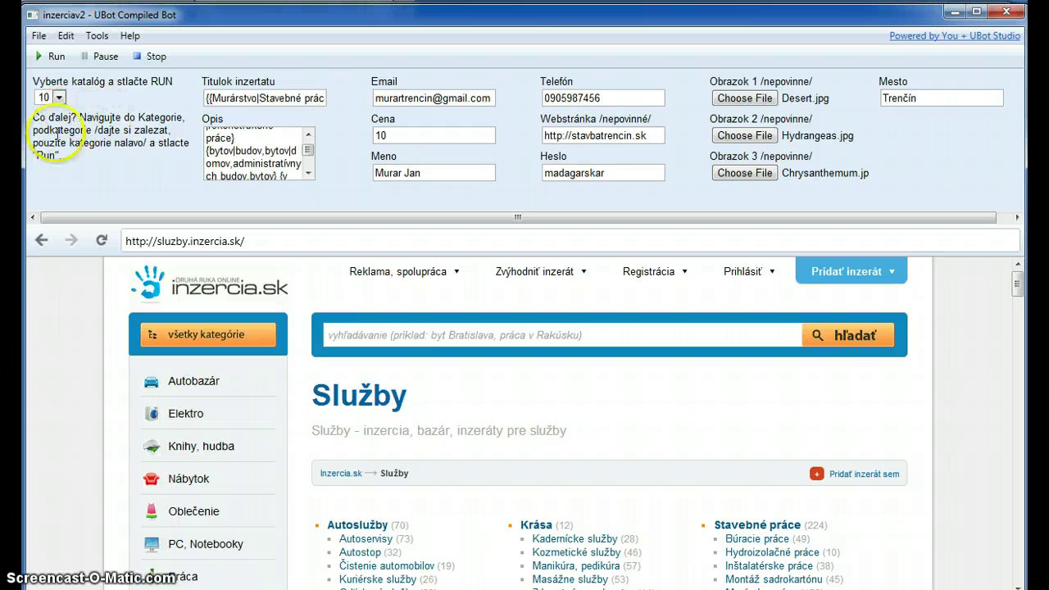
click(445, 443)
scroll(447, 443, down, 1)
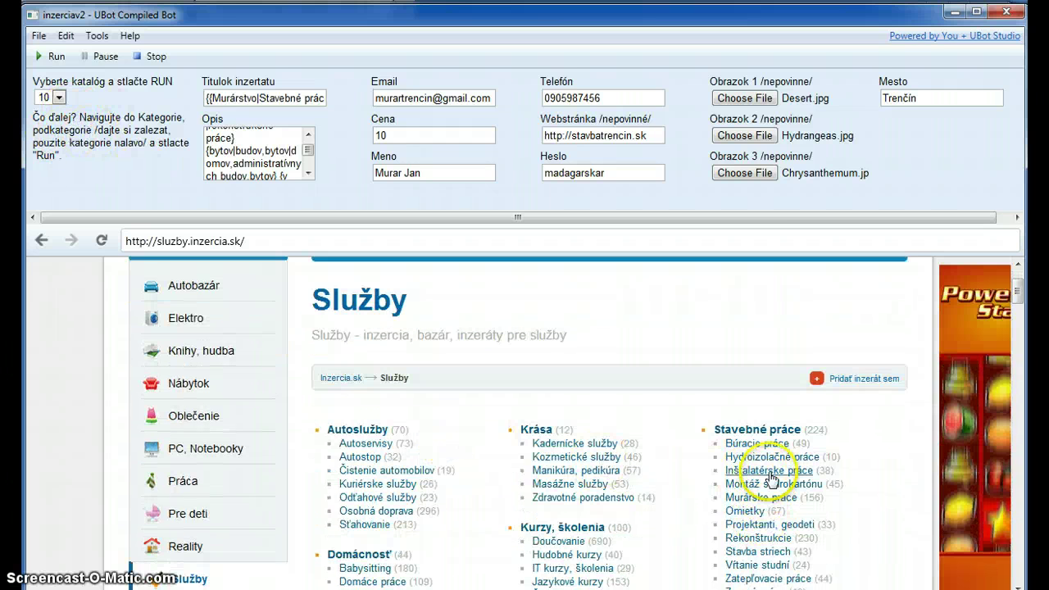
click(762, 498)
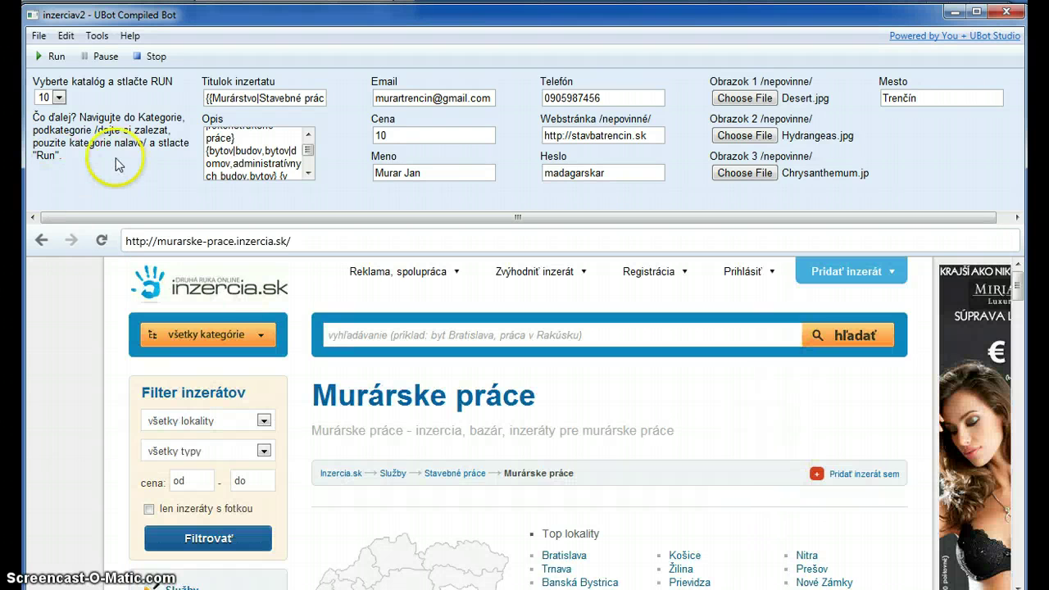
click(50, 57)
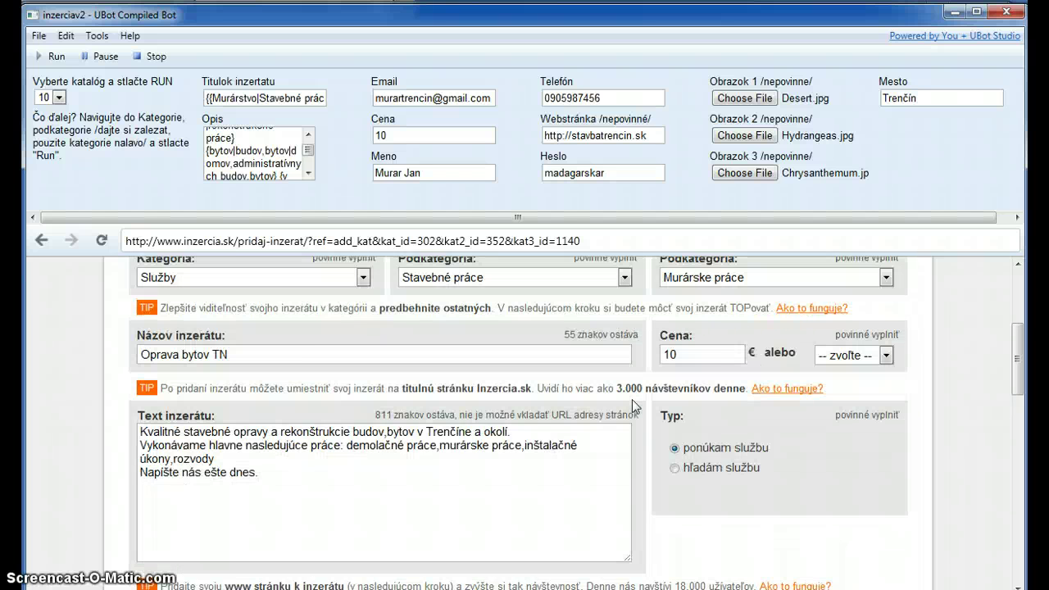
Step: Check the inzercia.sk ad form as the bot fills in its text, photos and contact details
scroll(634, 407, down, 3)
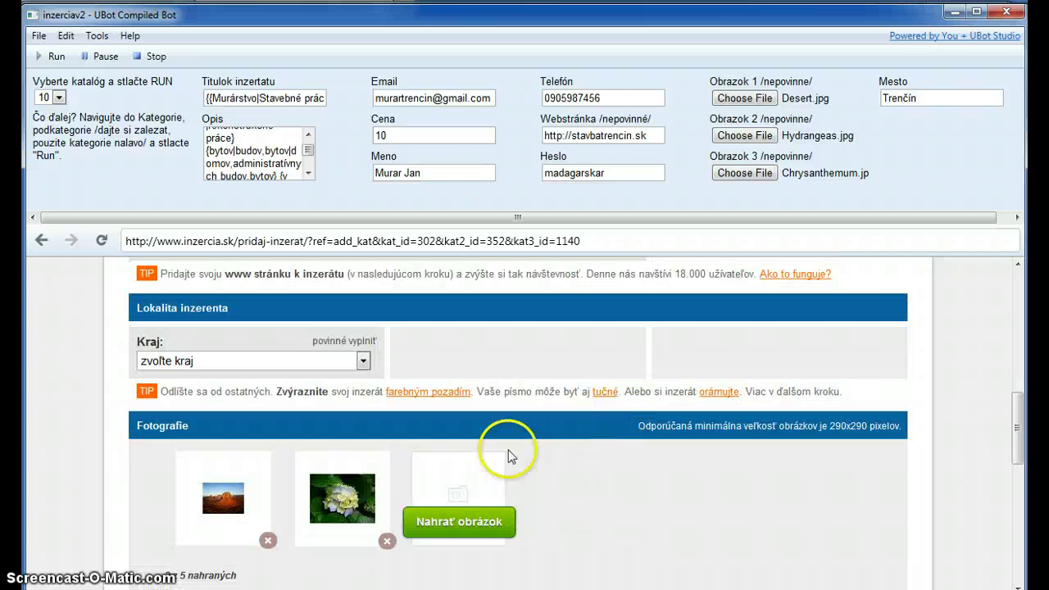
scroll(613, 437, up, 3)
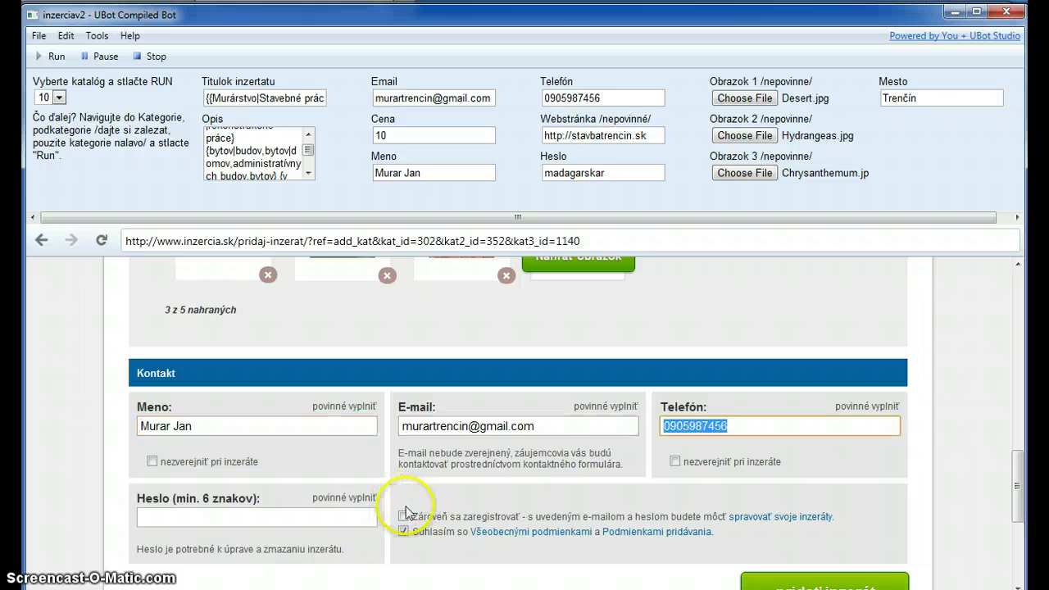
scroll(866, 409, down, 3)
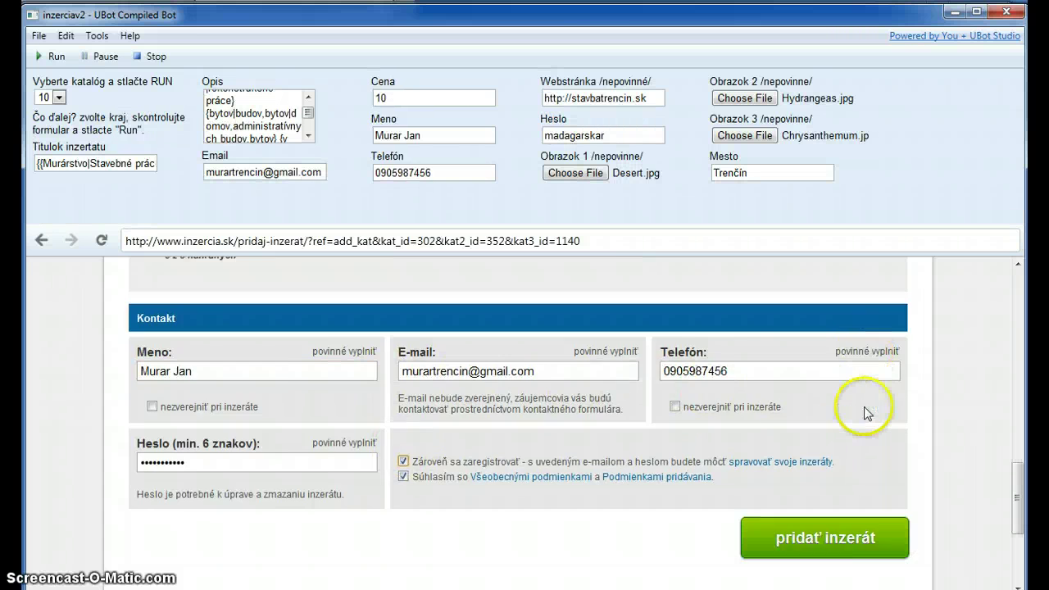
click(862, 404)
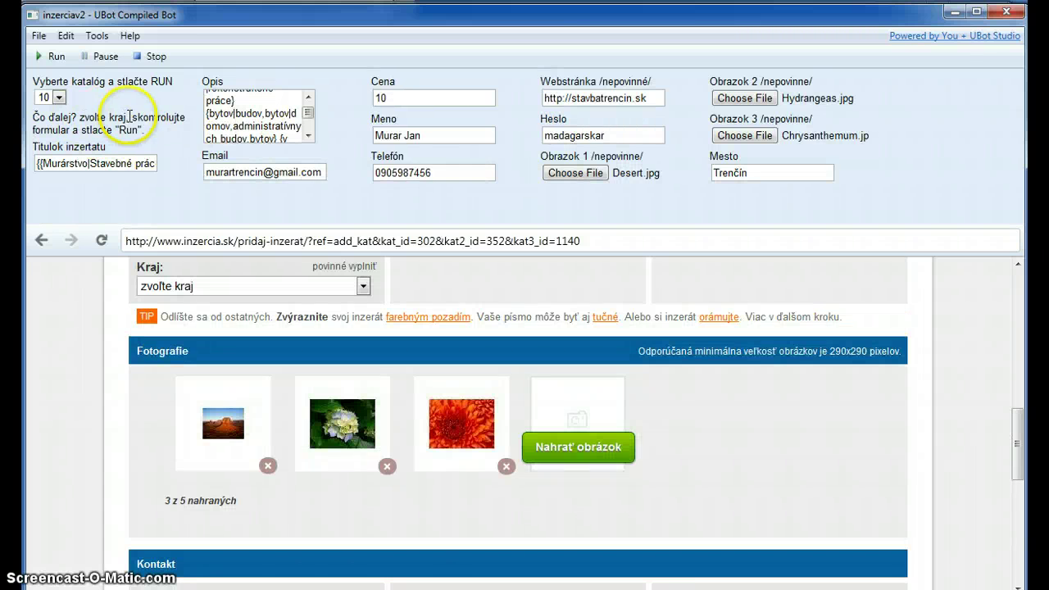
Step: Set the inzercia.sk ad's location to region Trenčiansky kraj, district Trenčín and town Trenčín
scroll(627, 385, up, 3)
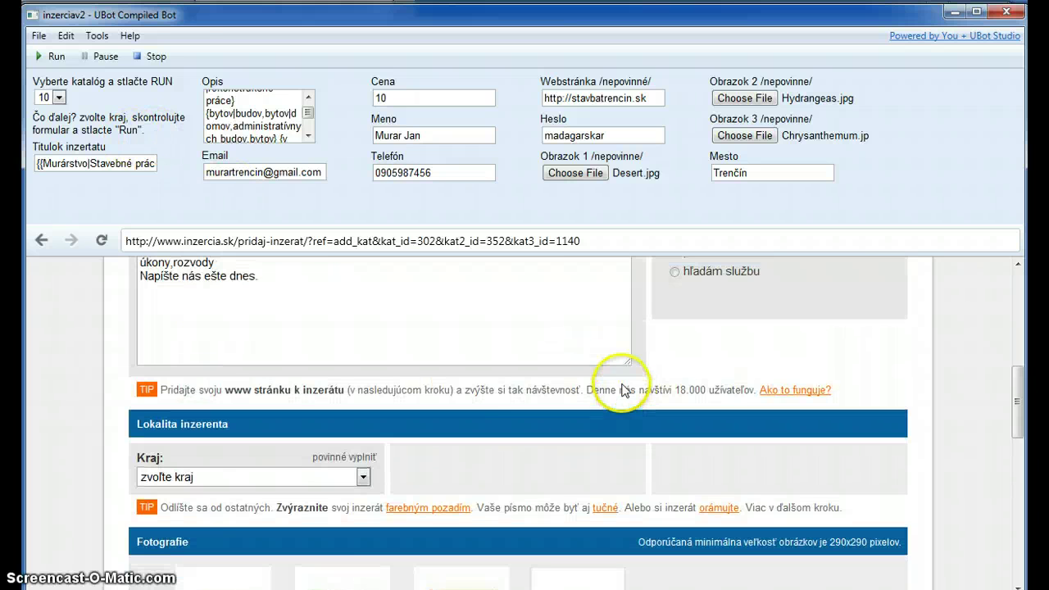
scroll(442, 464, up, 1)
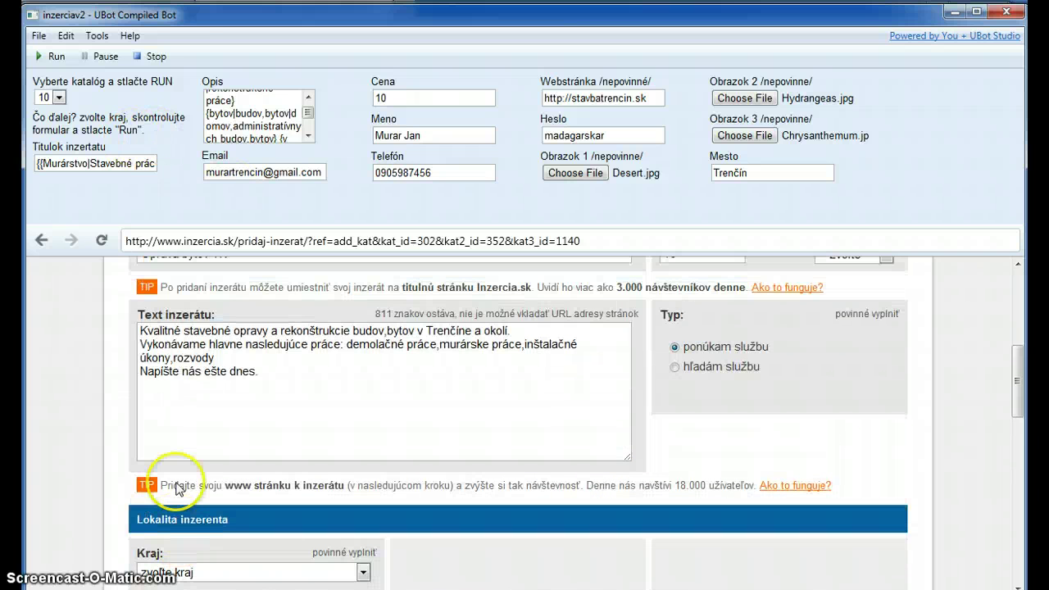
click(195, 573)
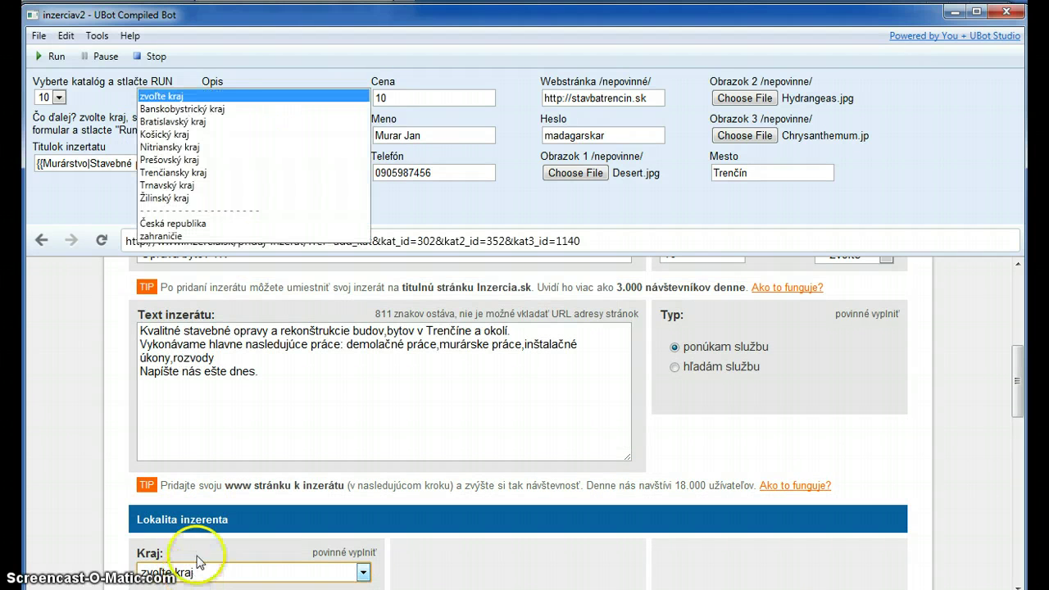
click(179, 172)
click(495, 574)
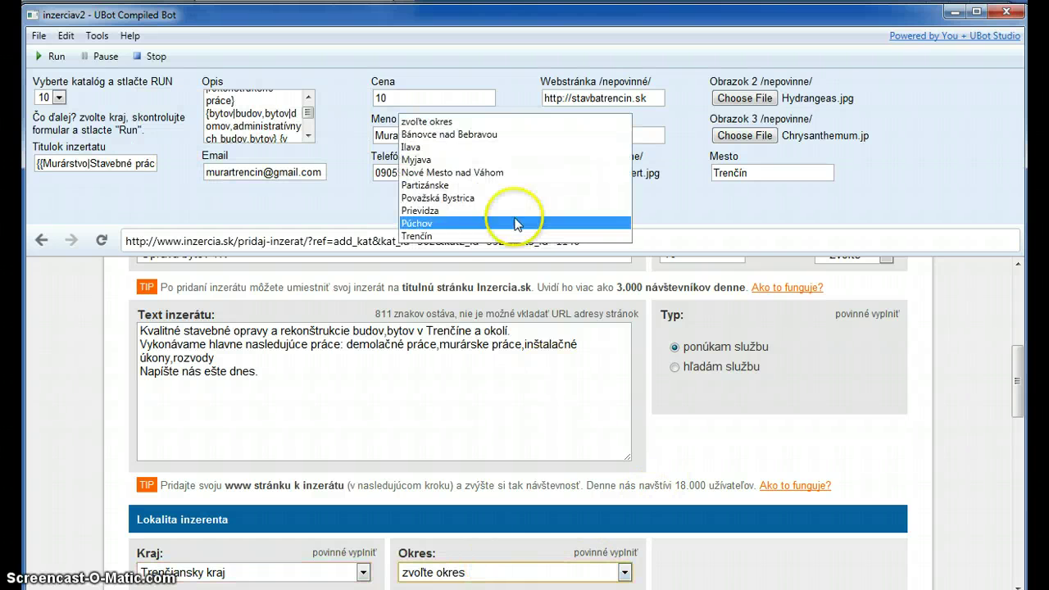
click(447, 238)
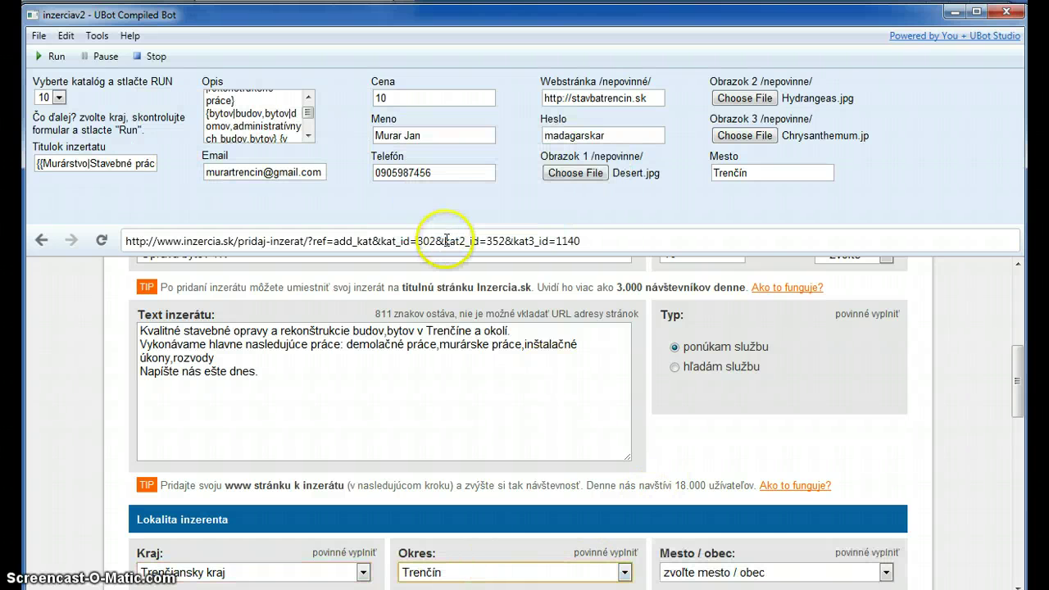
click(722, 574)
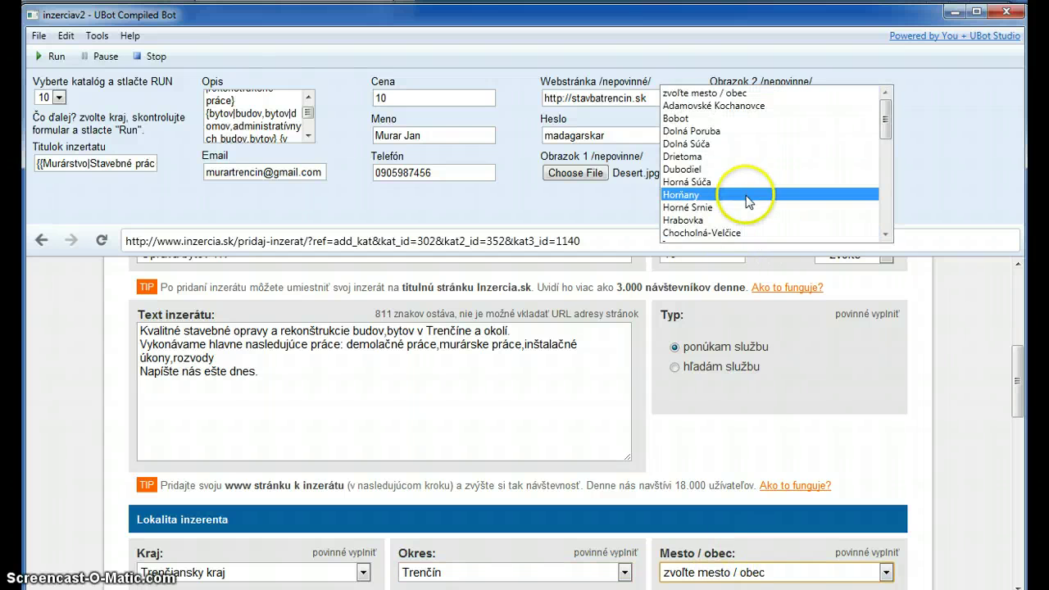
scroll(742, 211, down, 5)
scroll(729, 215, down, 3)
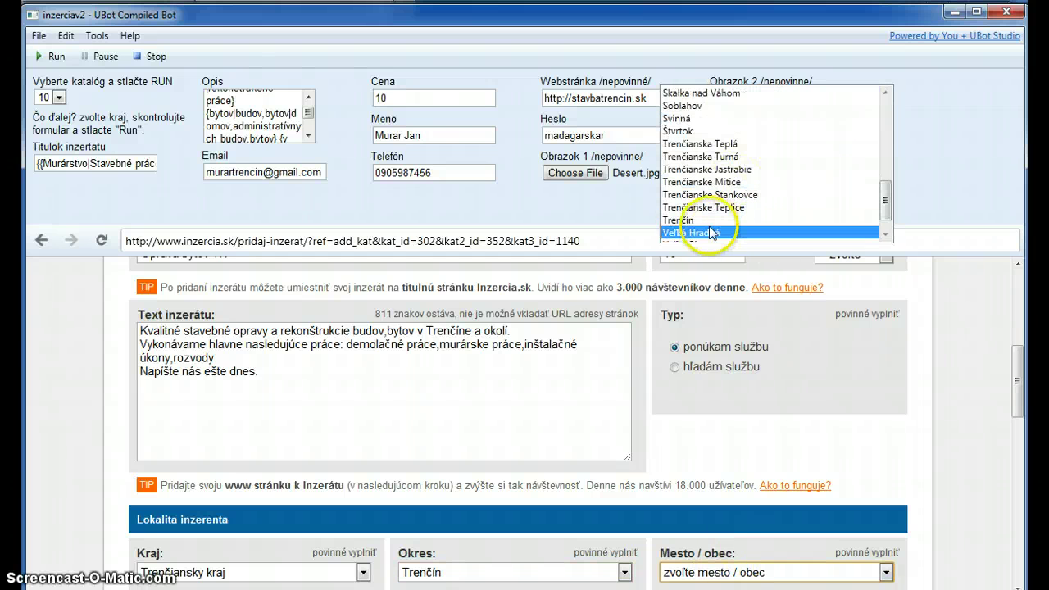
click(712, 219)
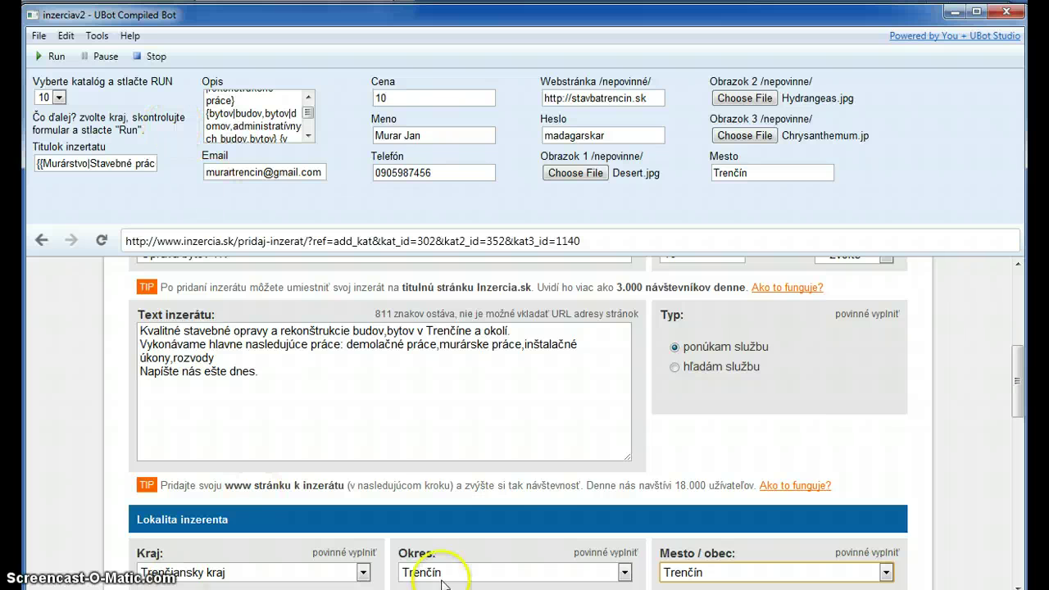
Step: Check the photos, contact details and consent options in the rest of the inzercia.sk ad form
scroll(774, 464, down, 2)
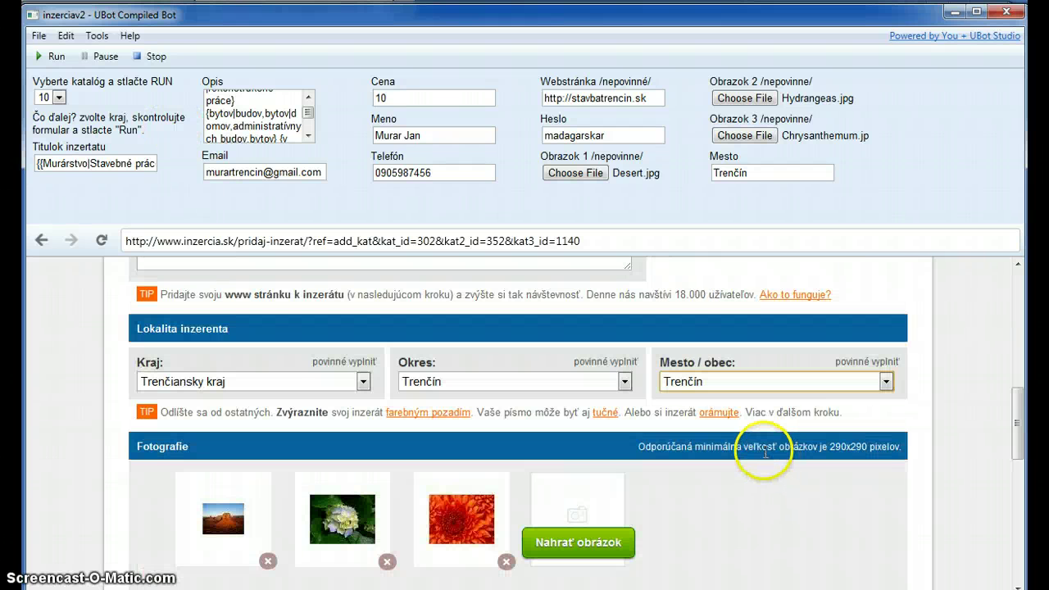
scroll(760, 451, down, 2)
scroll(756, 450, down, 2)
scroll(752, 452, up, 2)
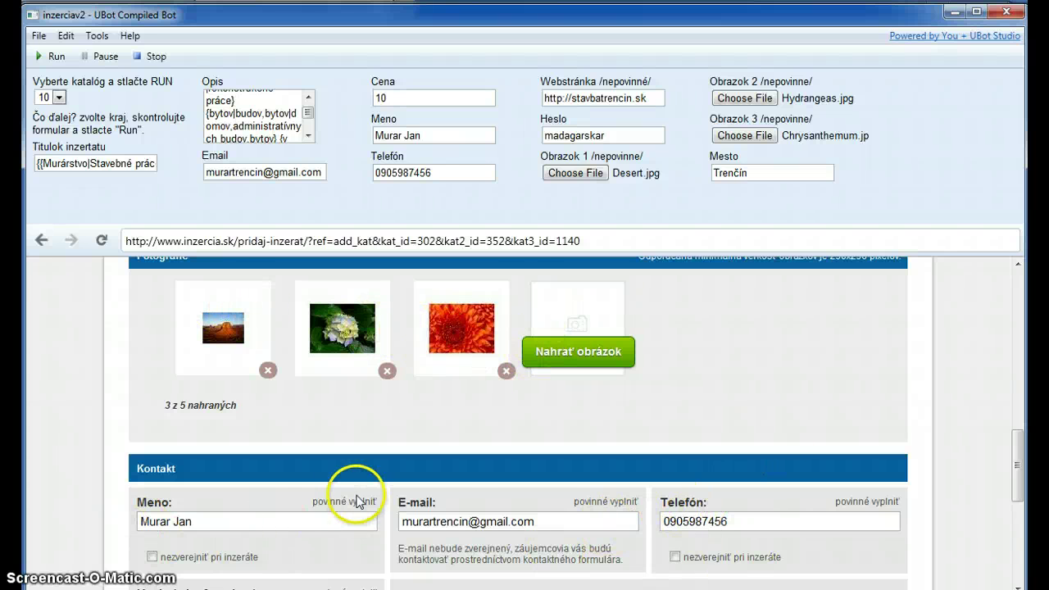
scroll(352, 497, down, 2)
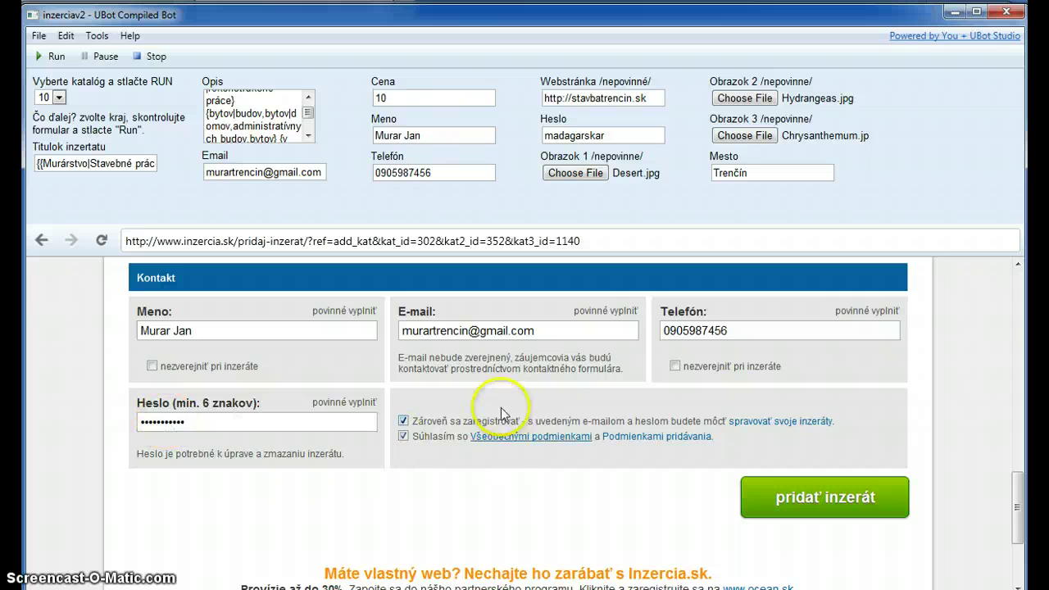
scroll(499, 416, up, 10)
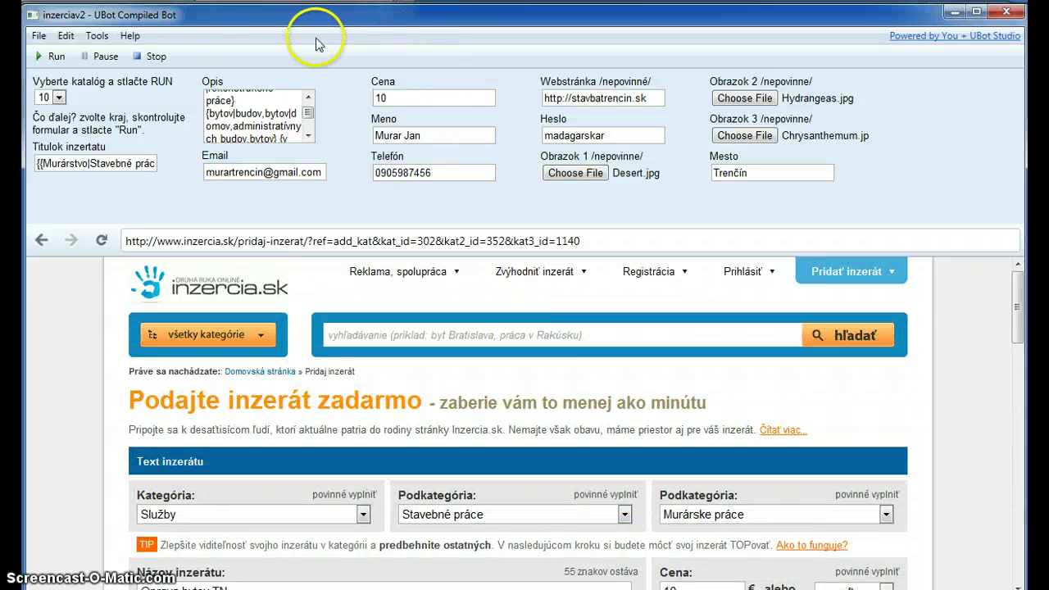
Step: Select catalogue 11 and run the bot to load slovenskainzercia.sk
click(59, 98)
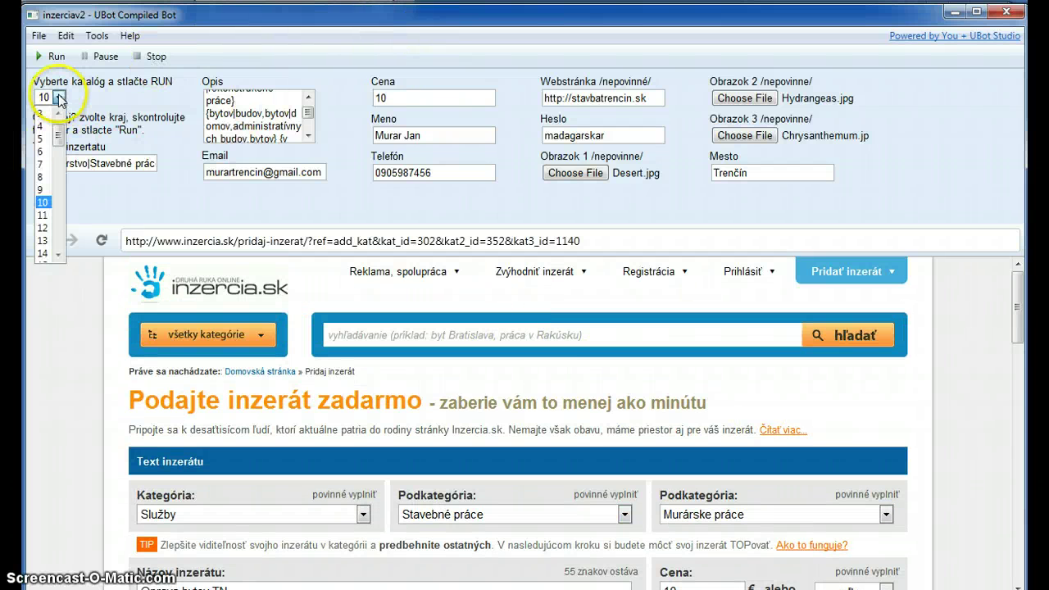
click(40, 222)
click(51, 56)
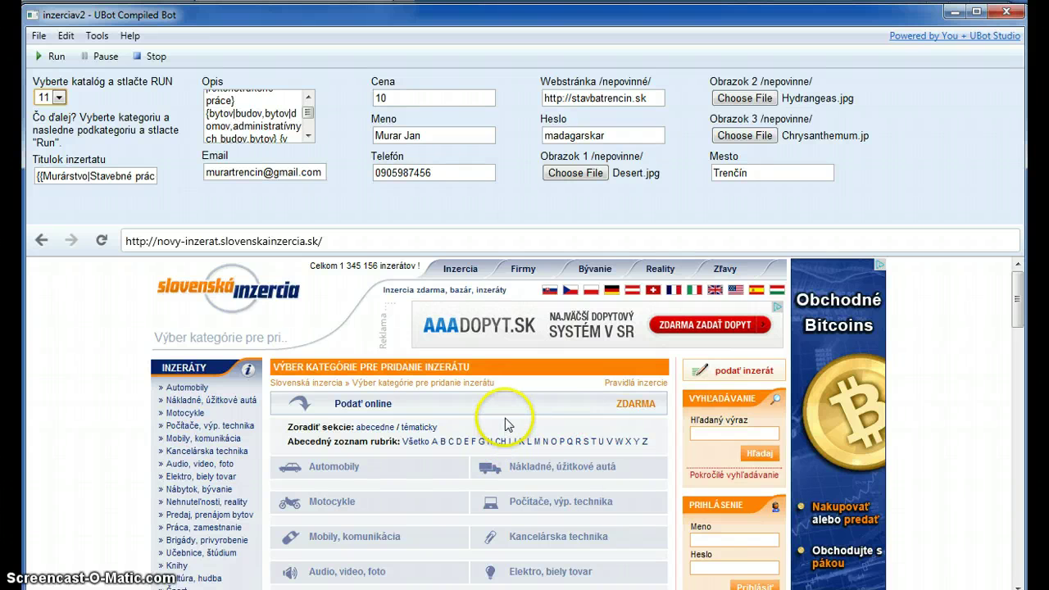
Step: Open the "Ostatné služby" subcategory under "Služby" on slovenskainzercia.sk and run the bot on its ad form
scroll(505, 417, down, 2)
scroll(610, 484, down, 2)
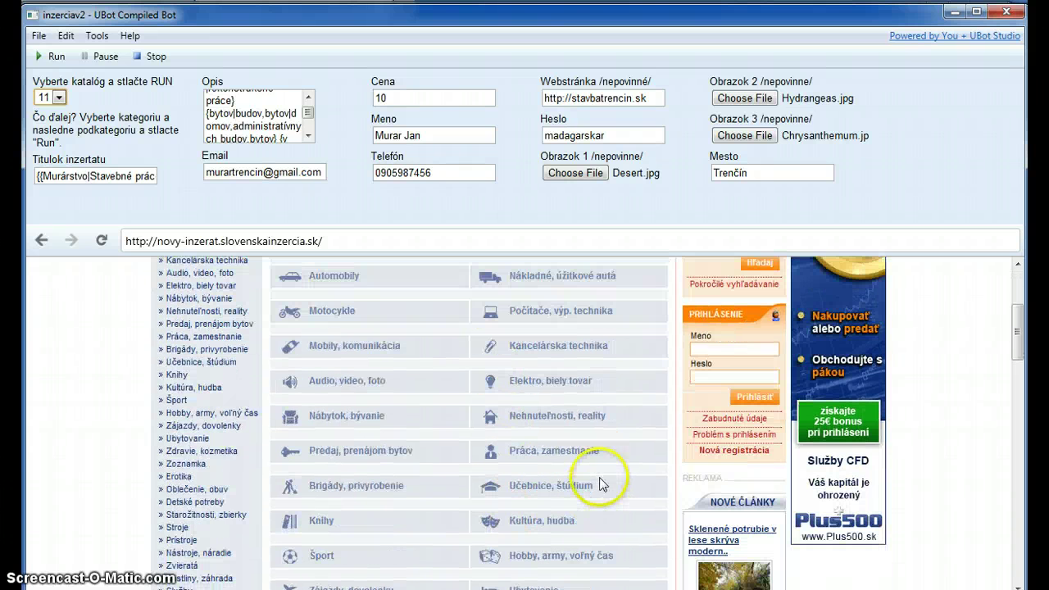
scroll(611, 500, down, 2)
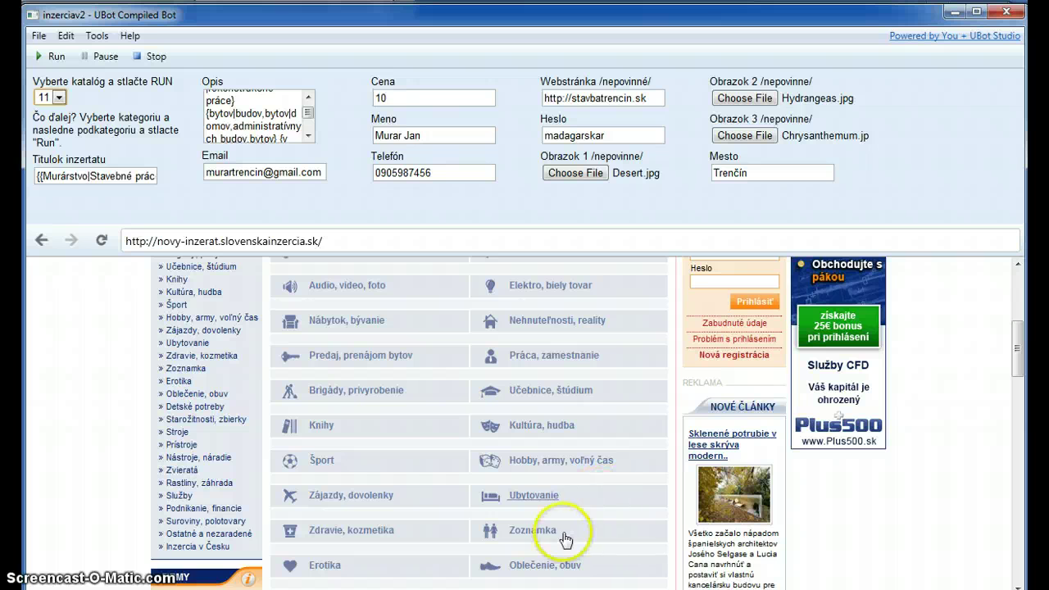
scroll(549, 545, down, 2)
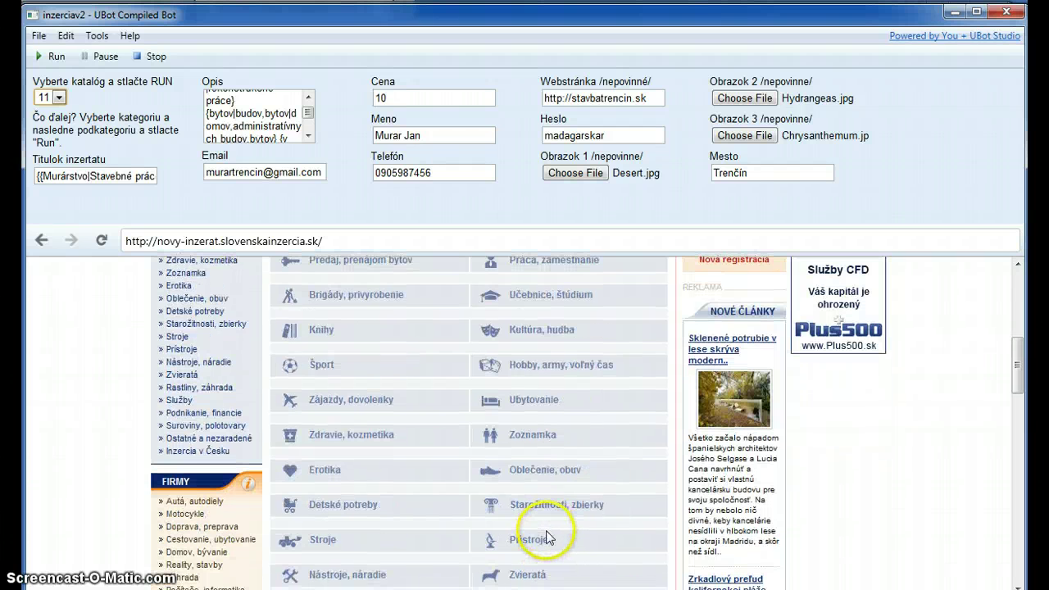
scroll(548, 537, down, 4)
click(525, 426)
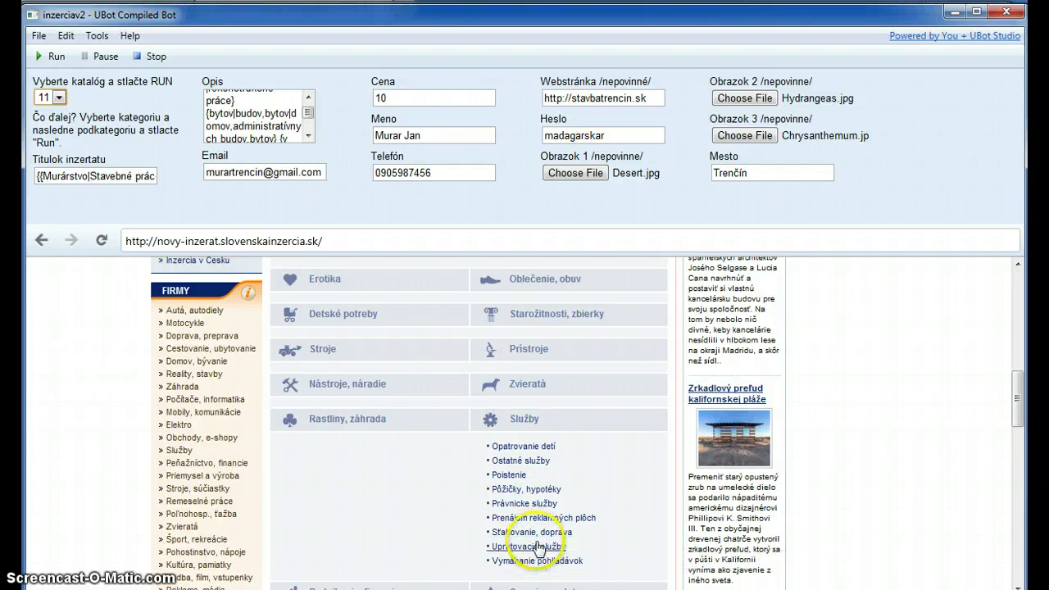
click(520, 462)
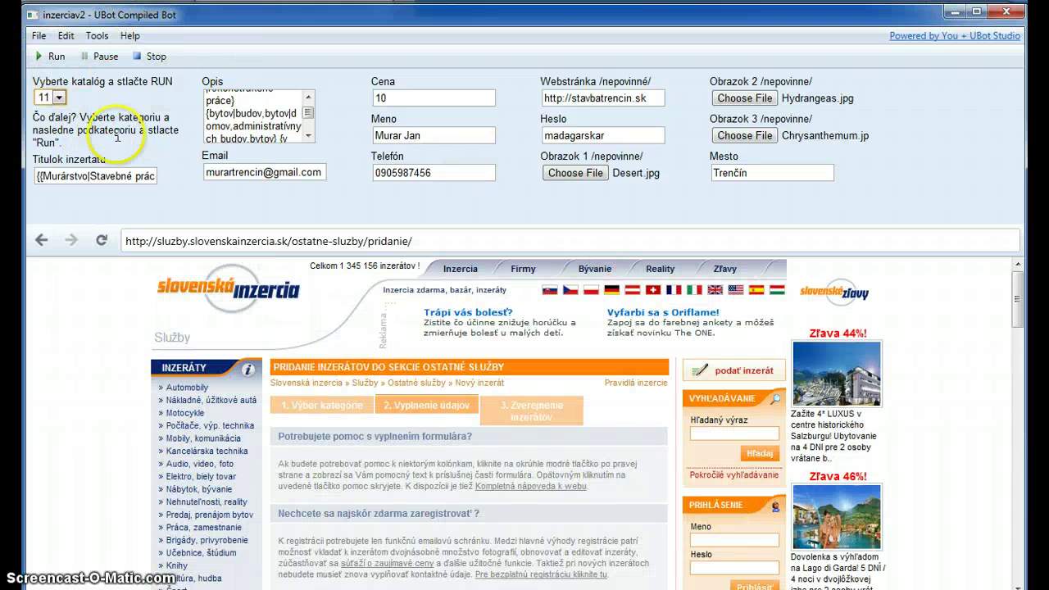
click(50, 56)
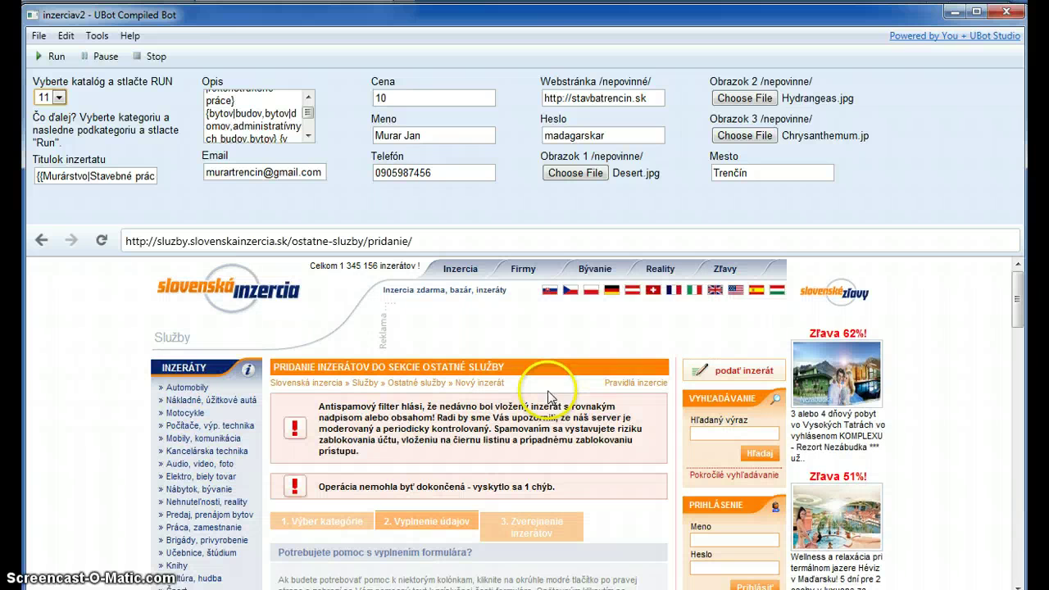
Step: Stop the current bot run, select catalogue 12 and run the bot to load predaj-kupa.sk
click(156, 56)
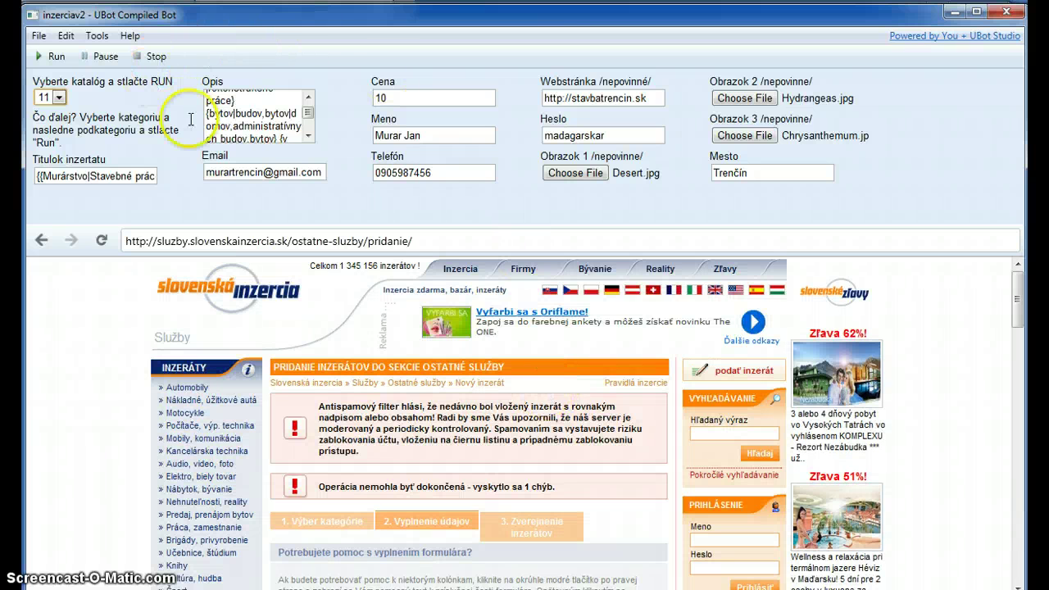
click(59, 98)
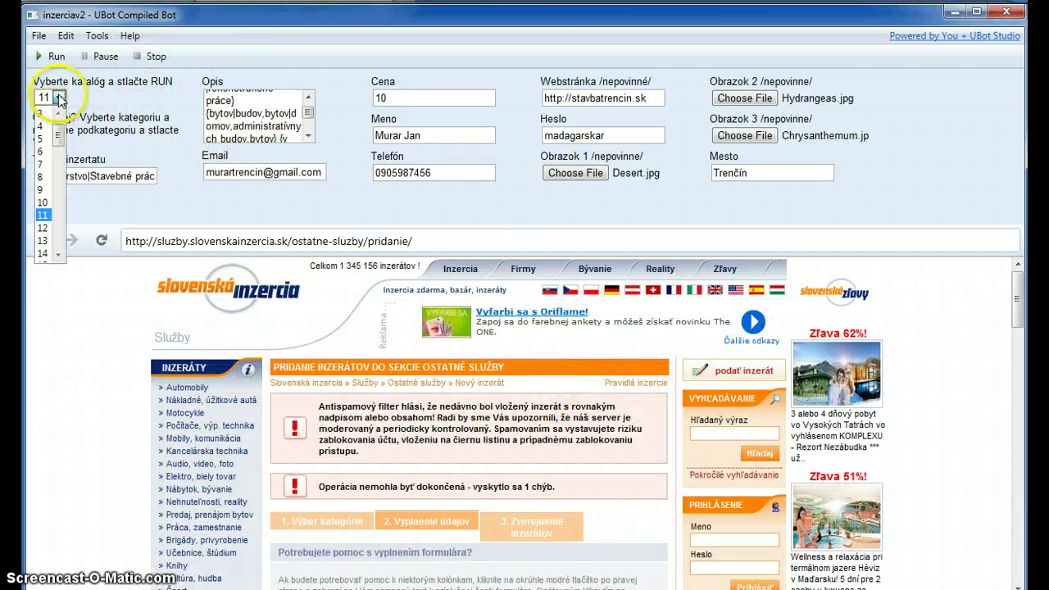
click(43, 227)
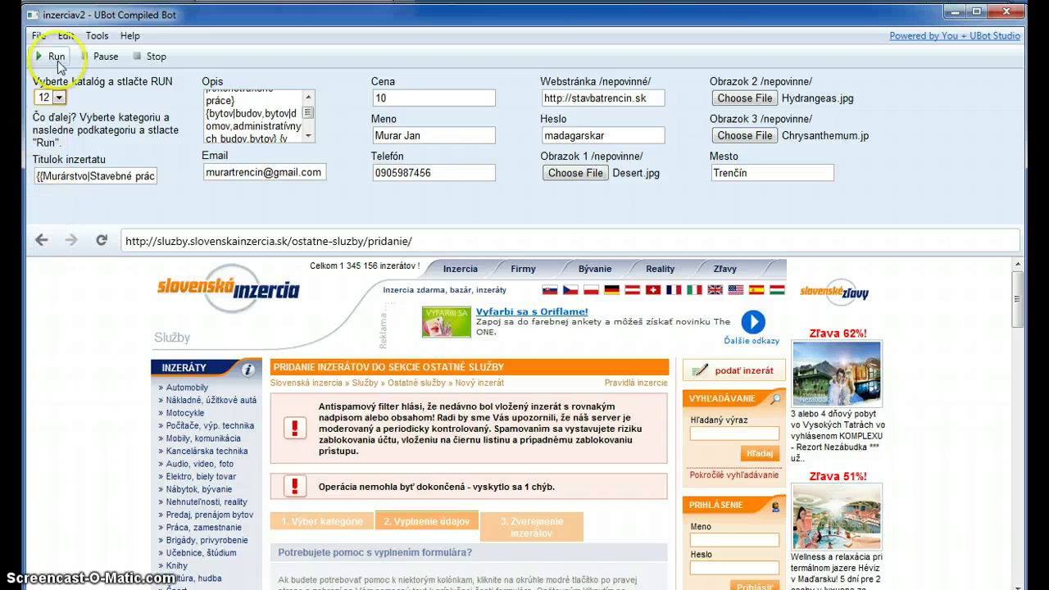
click(54, 57)
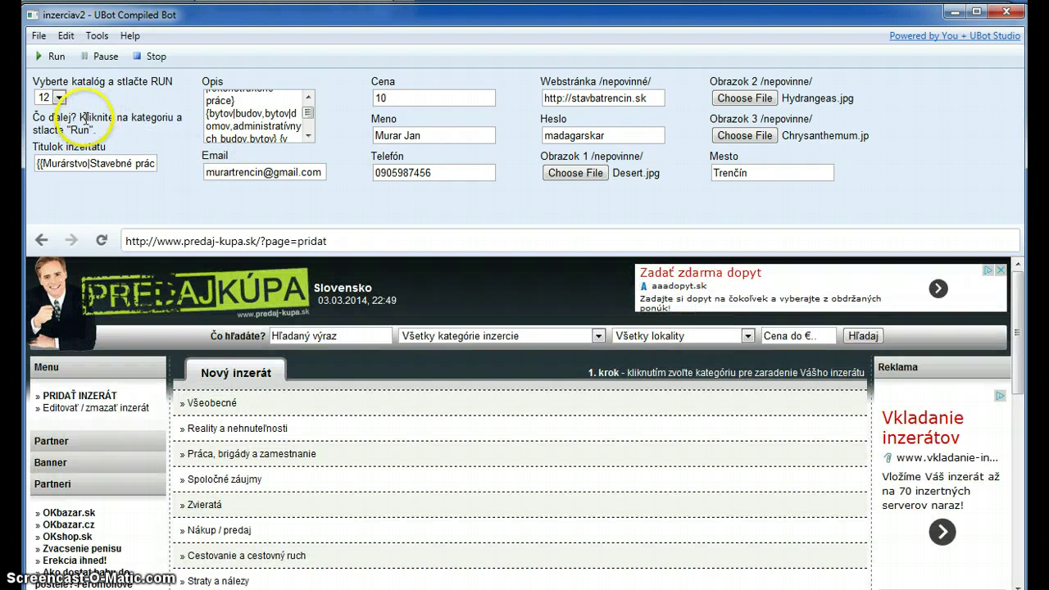
Step: Read the bot's instruction for catalogue 12 and open the services category on predaj-kupa.sk
click(85, 119)
click(134, 135)
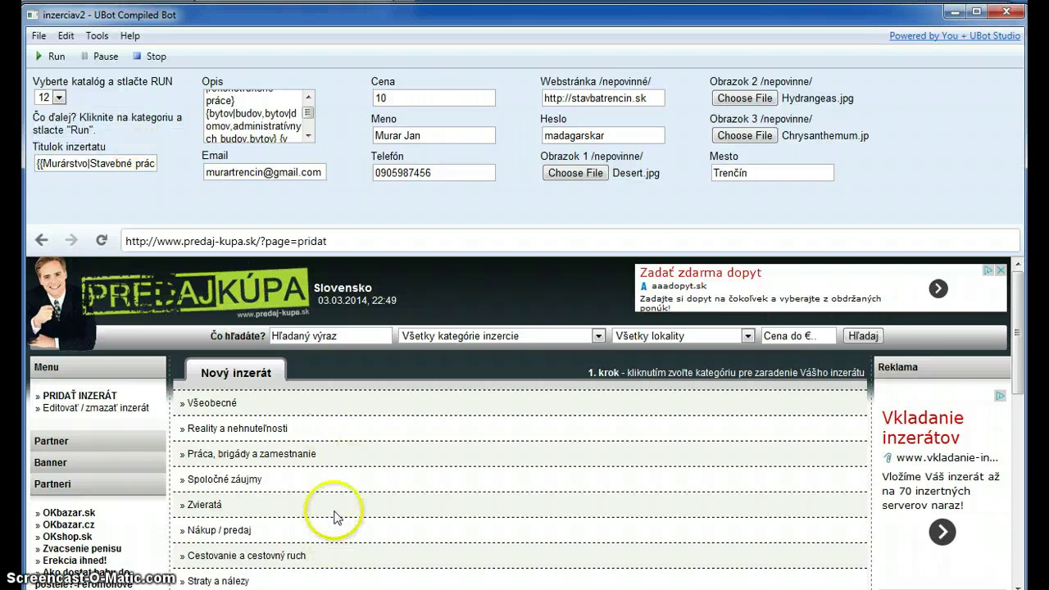
scroll(334, 517, down, 3)
click(202, 440)
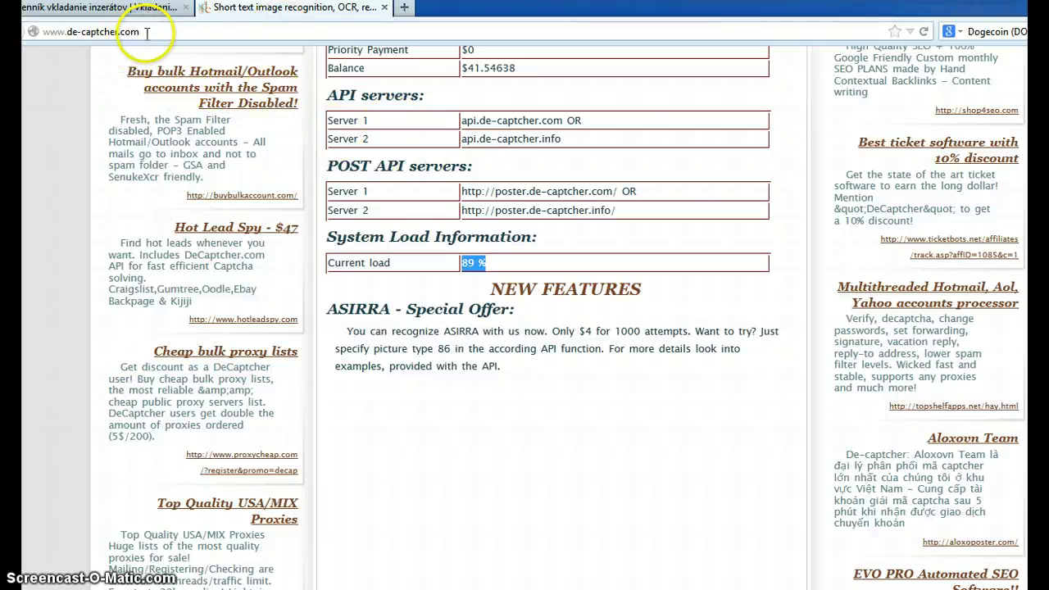
Step: Highlight the de-captcher.com web address and the price per 1000 images on its home page in the browser
drag(147, 32, 68, 31)
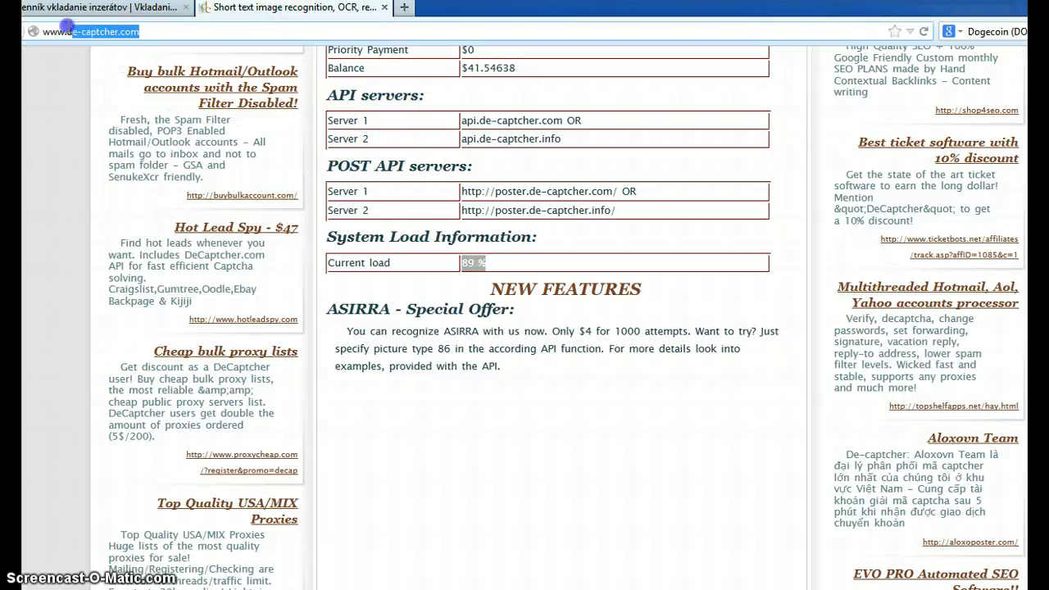
scroll(494, 193, up, 6)
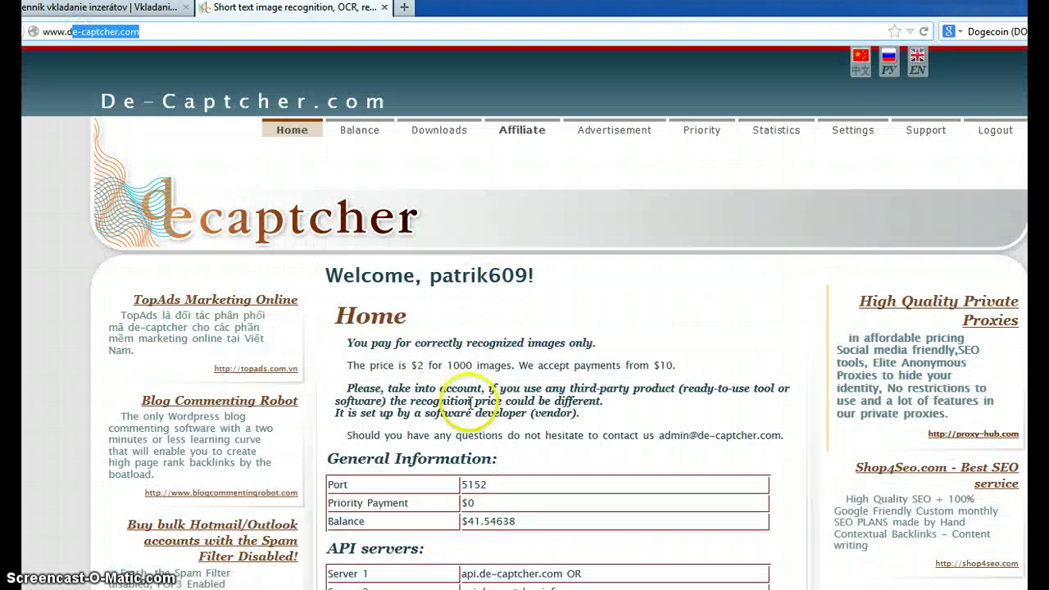
drag(416, 365, 471, 365)
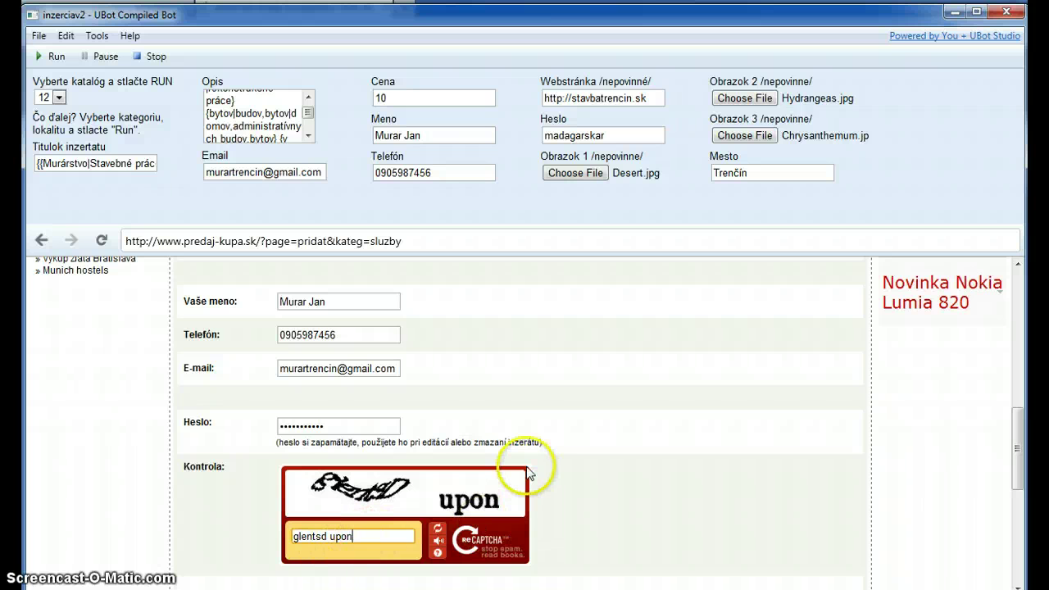
Step: Set the ad's category to "Ostatné" in the predaj-kupa.sk form
scroll(499, 436, up, 3)
scroll(497, 426, up, 1)
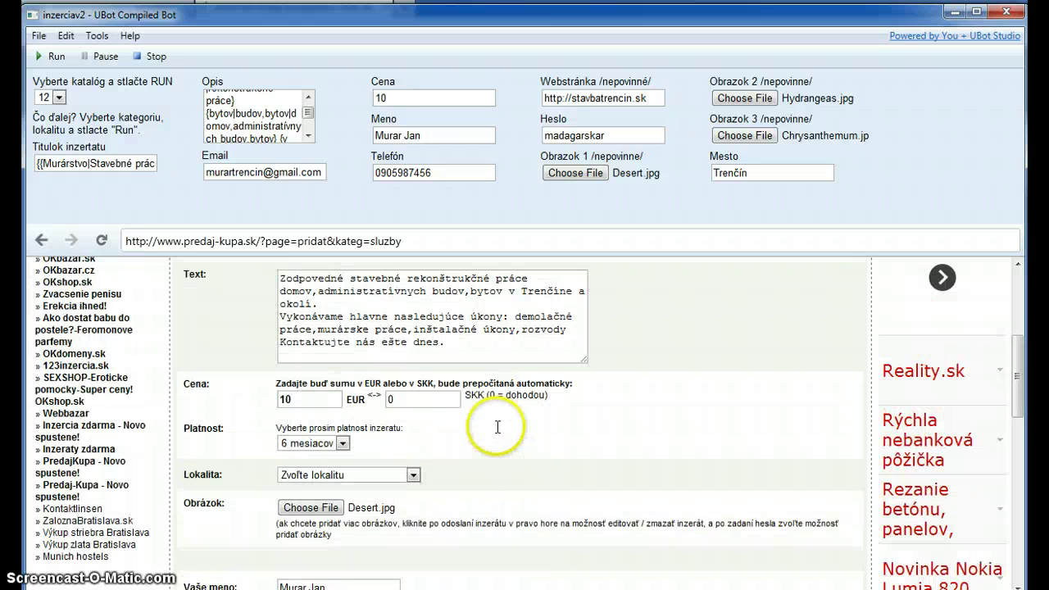
scroll(497, 430, up, 3)
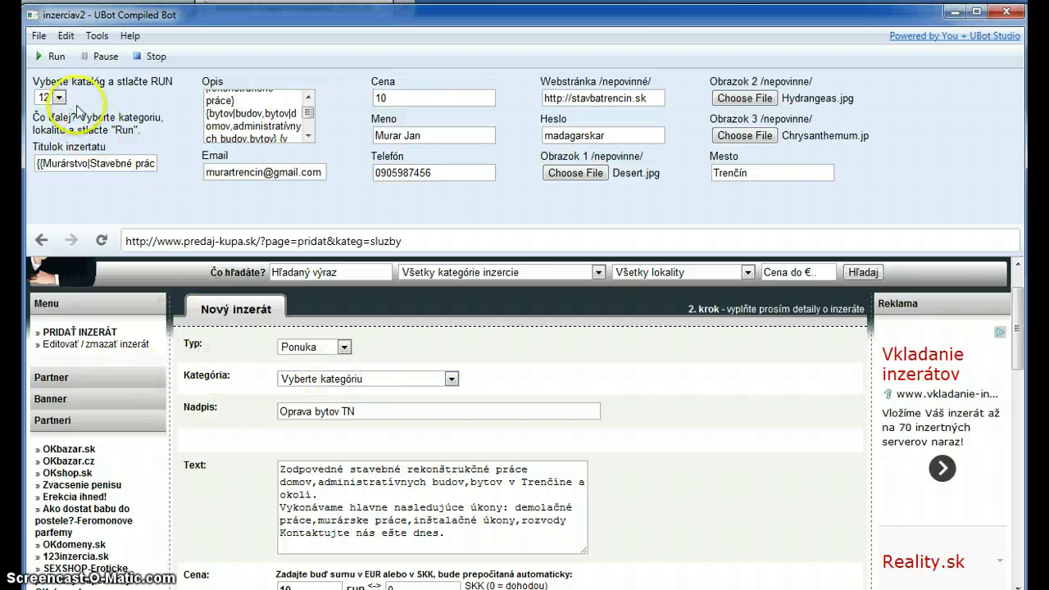
click(346, 378)
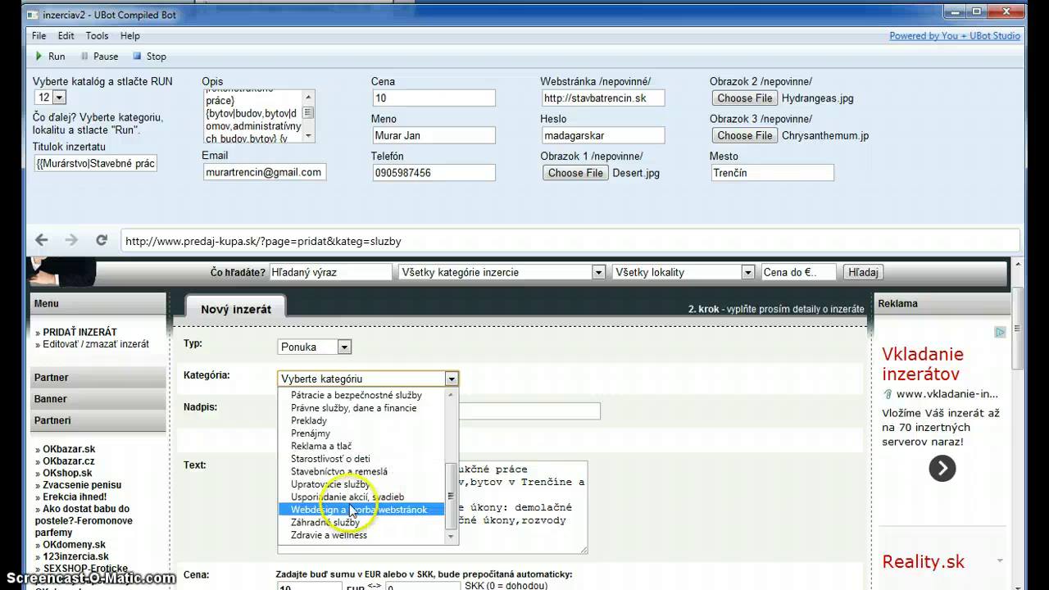
scroll(347, 497, up, 3)
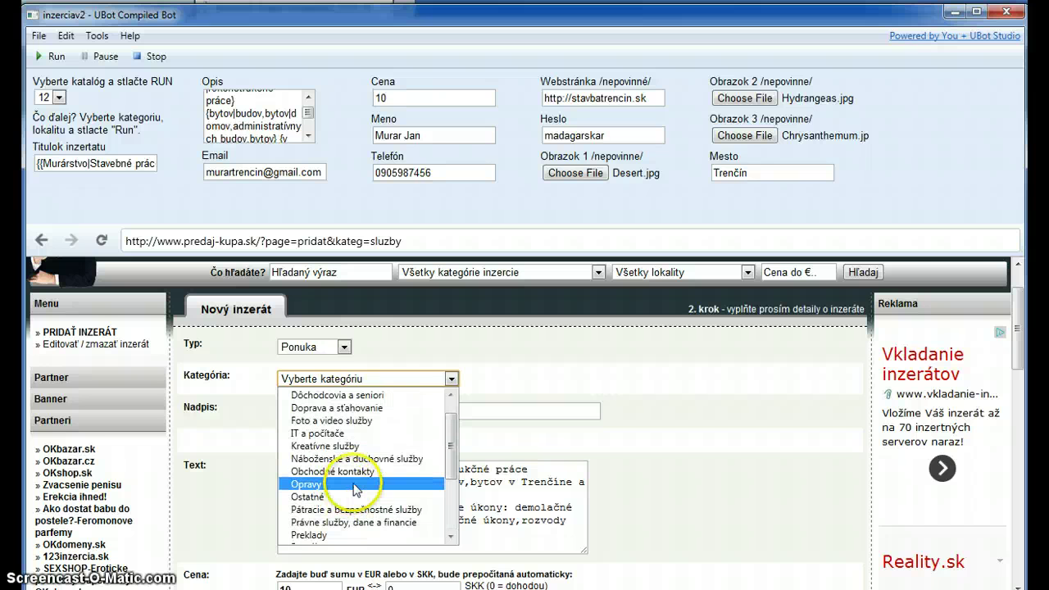
scroll(340, 492, up, 1)
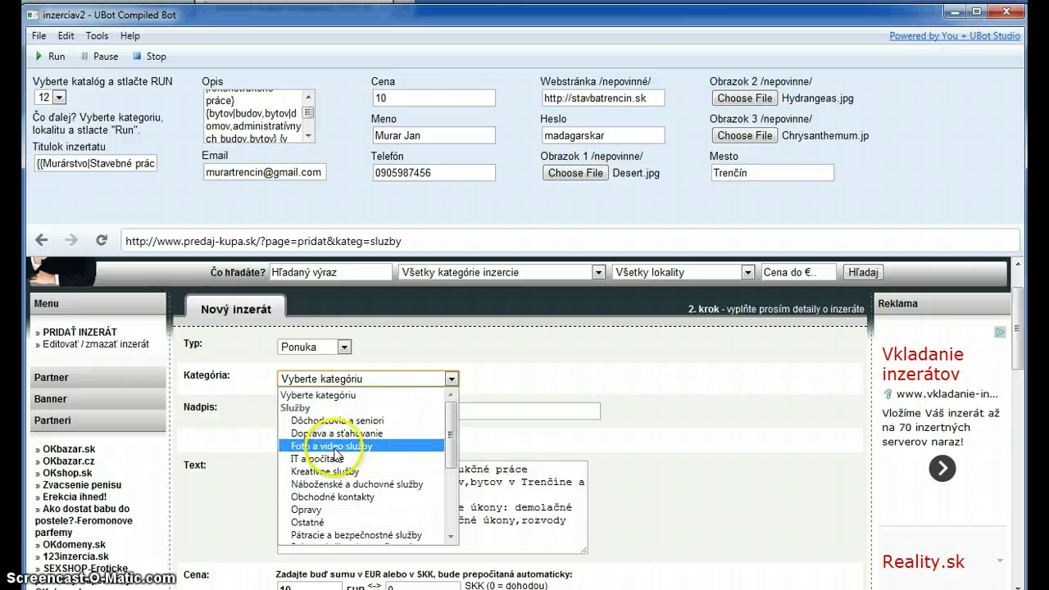
scroll(336, 475, down, 1)
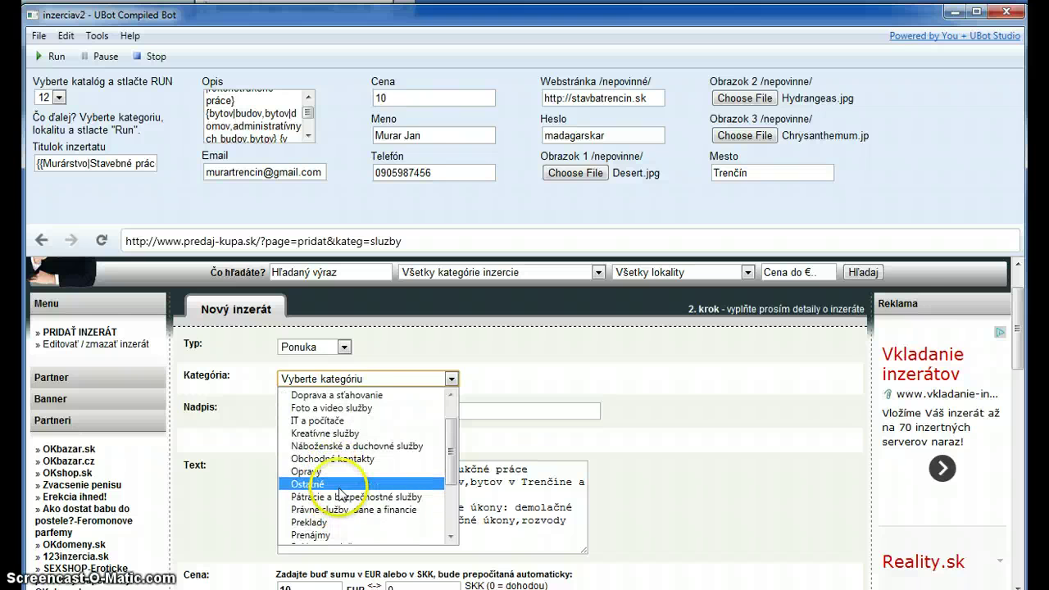
click(335, 485)
Step: Set the ad's location (Lokalita) to Trenčín in the predaj-kupa.sk form
scroll(558, 492, down, 3)
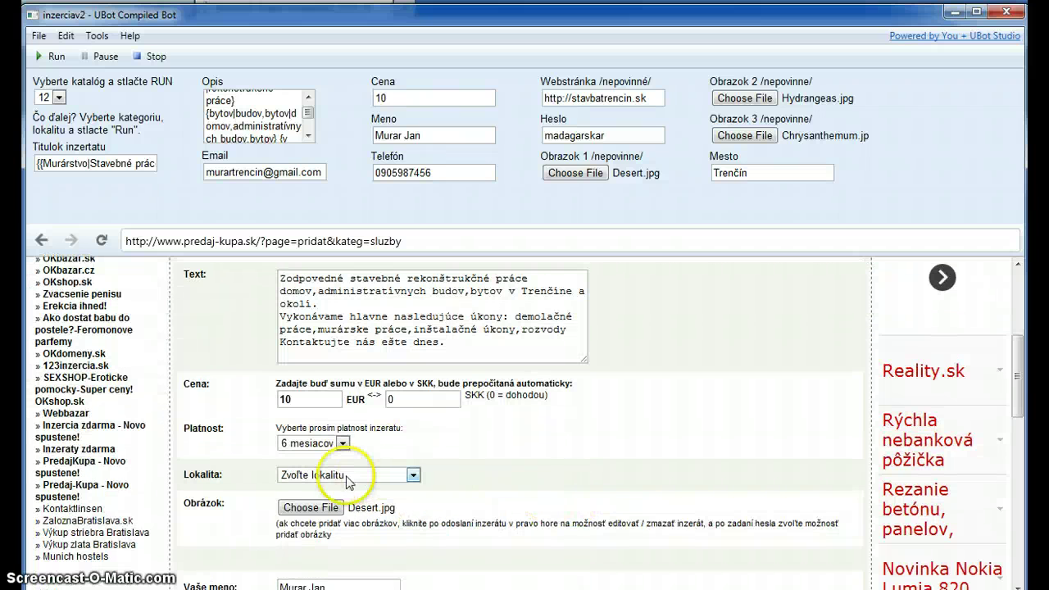
click(371, 482)
scroll(344, 573, down, 6)
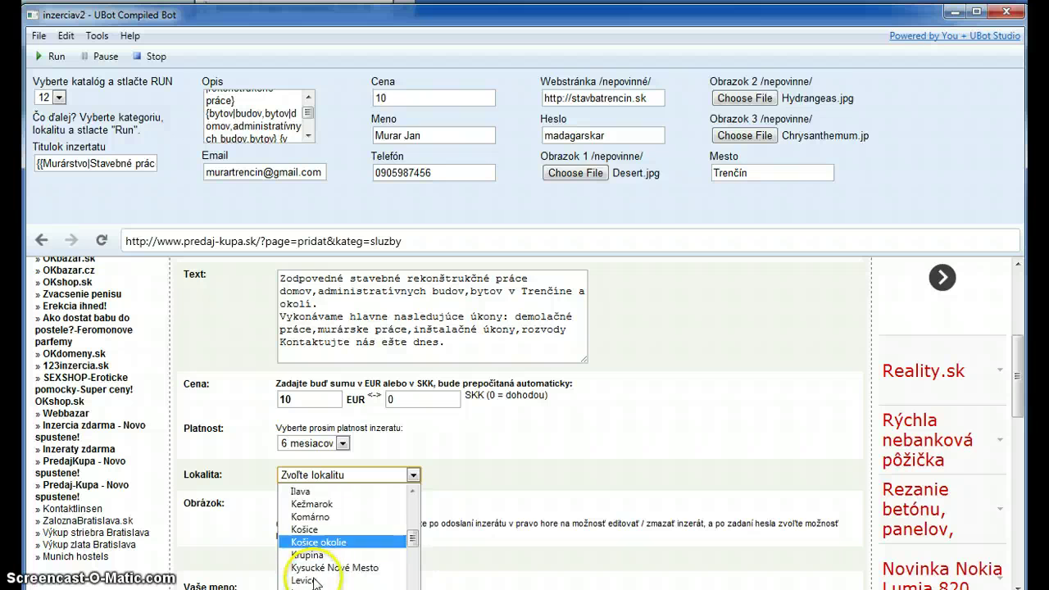
scroll(344, 574, down, 9)
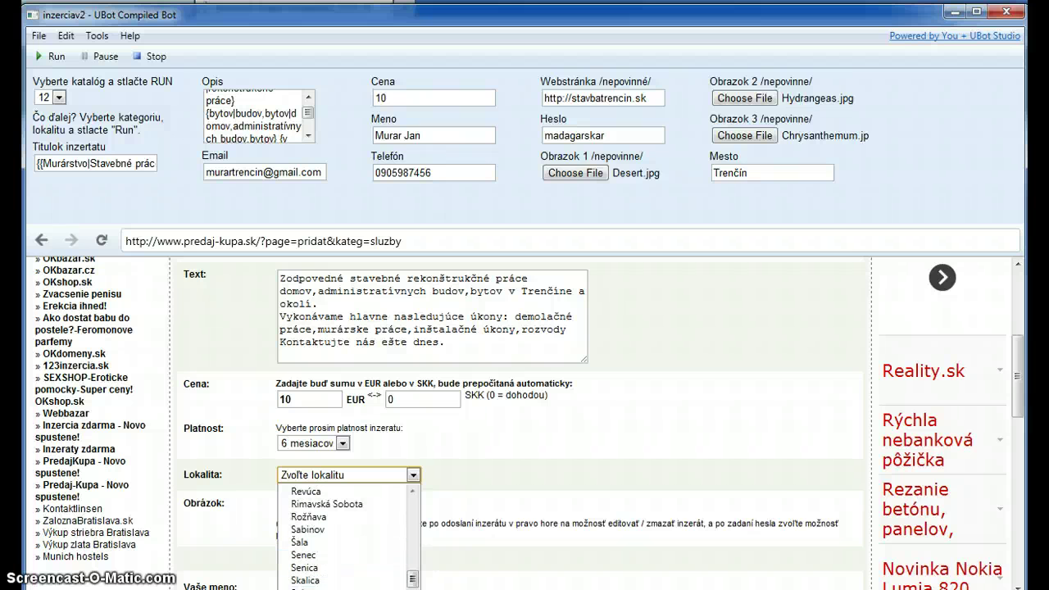
scroll(344, 557, down, 4)
click(307, 530)
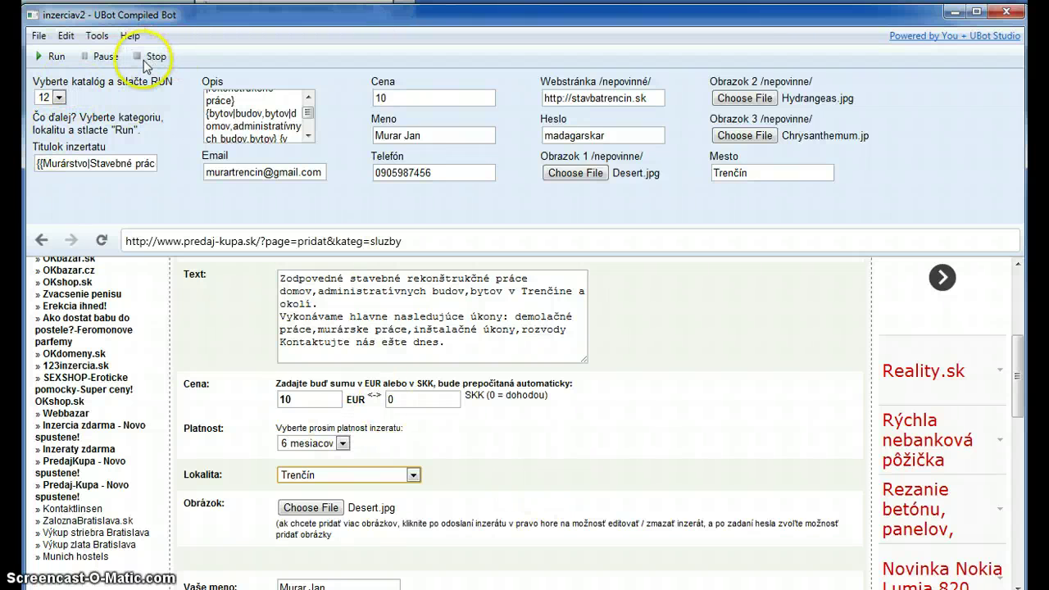
Step: Select catalogue 13 and run the bot to load the nbazar.sk ad submission page
click(58, 97)
click(41, 240)
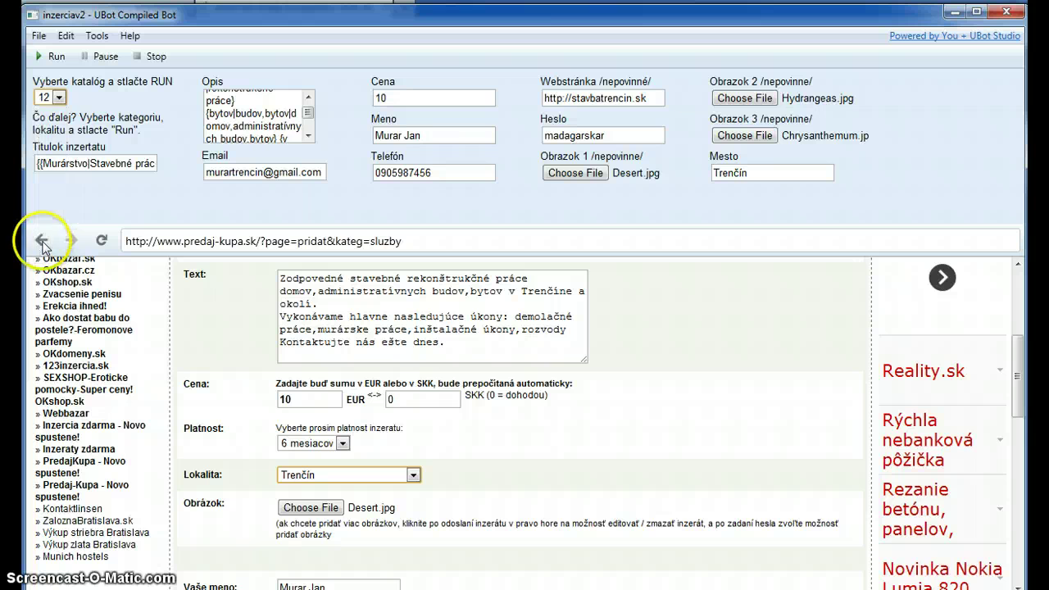
click(40, 59)
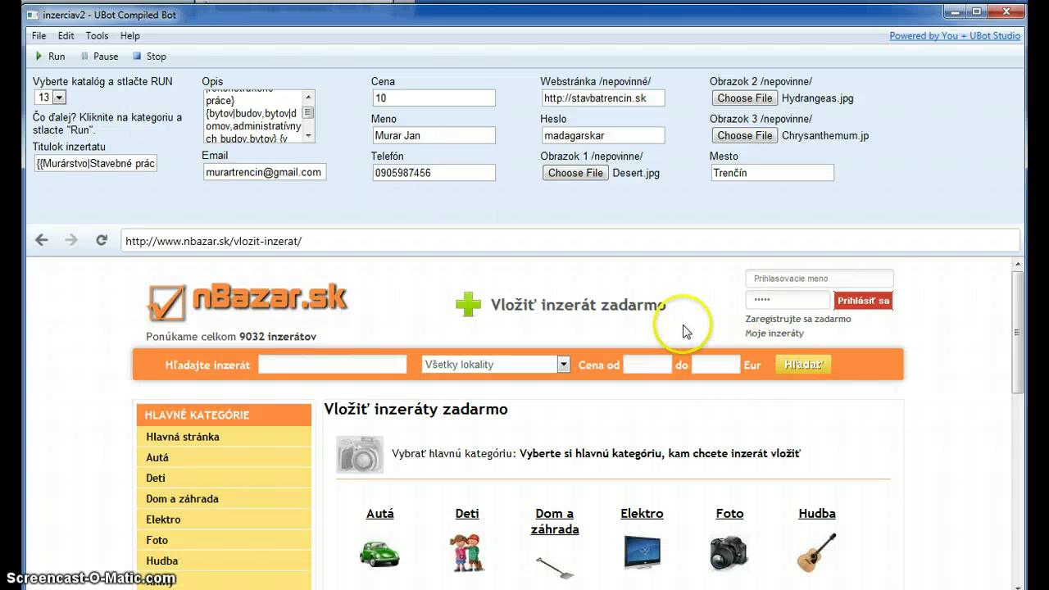
Step: Following the bot's instruction for catalogue 13, open the "Služby" category on nbazar.sk and run the bot on its ad form
scroll(689, 327, down, 3)
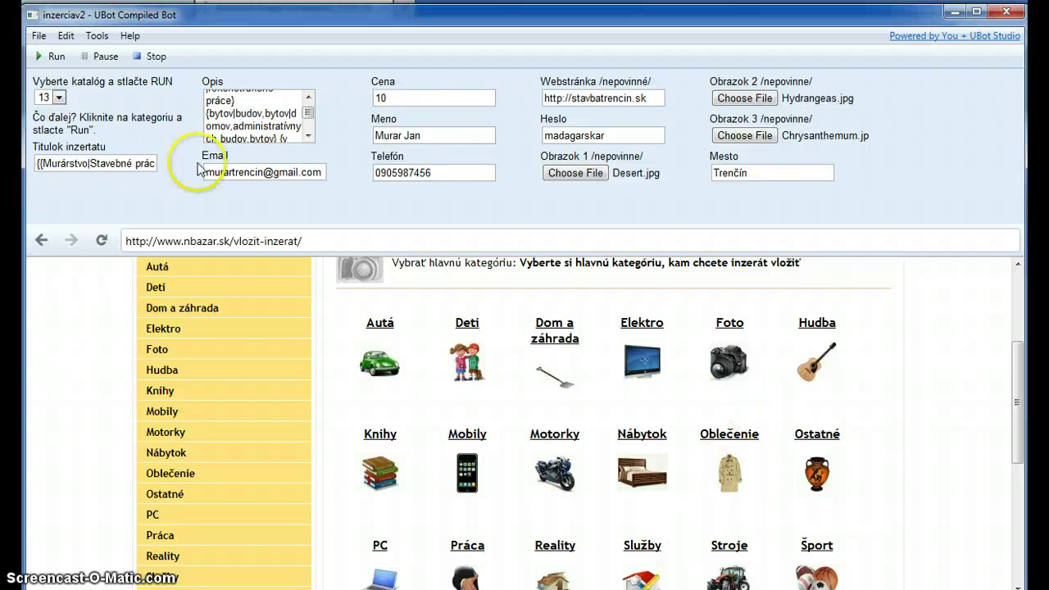
drag(80, 117, 134, 128)
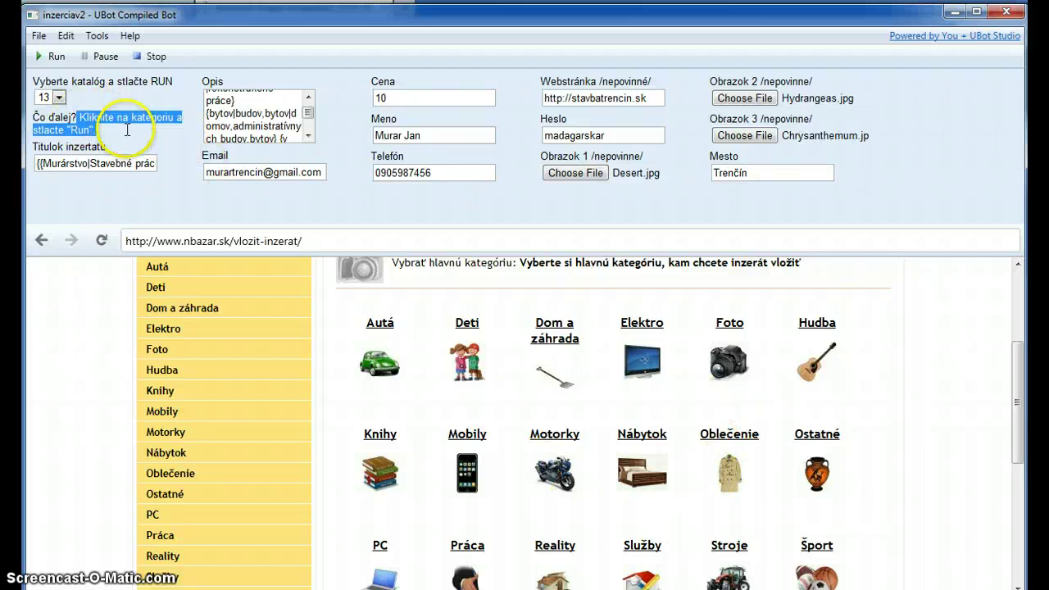
click(691, 535)
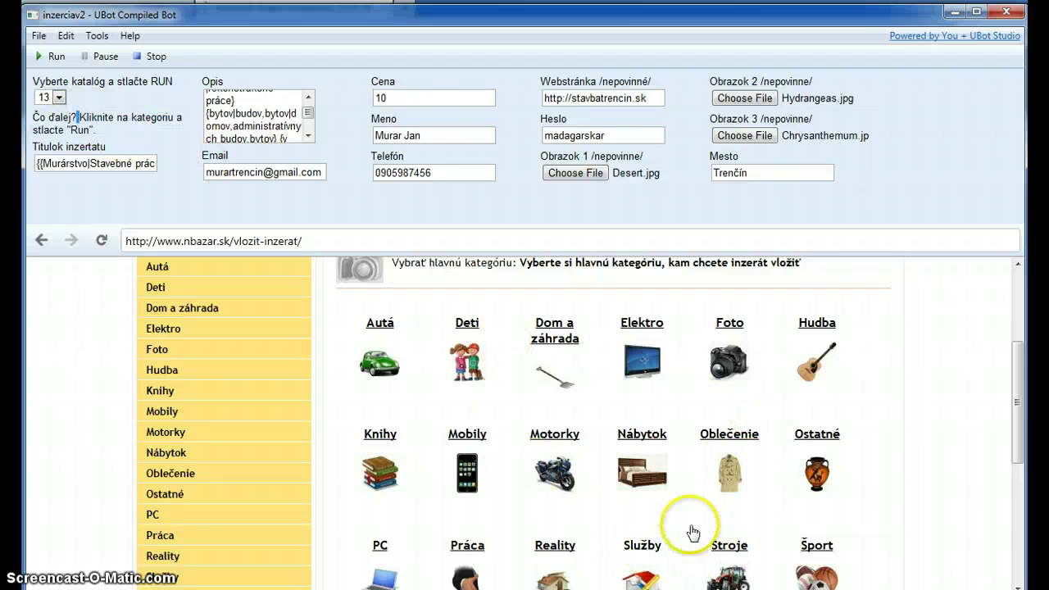
click(641, 545)
scroll(637, 489, down, 1)
click(49, 55)
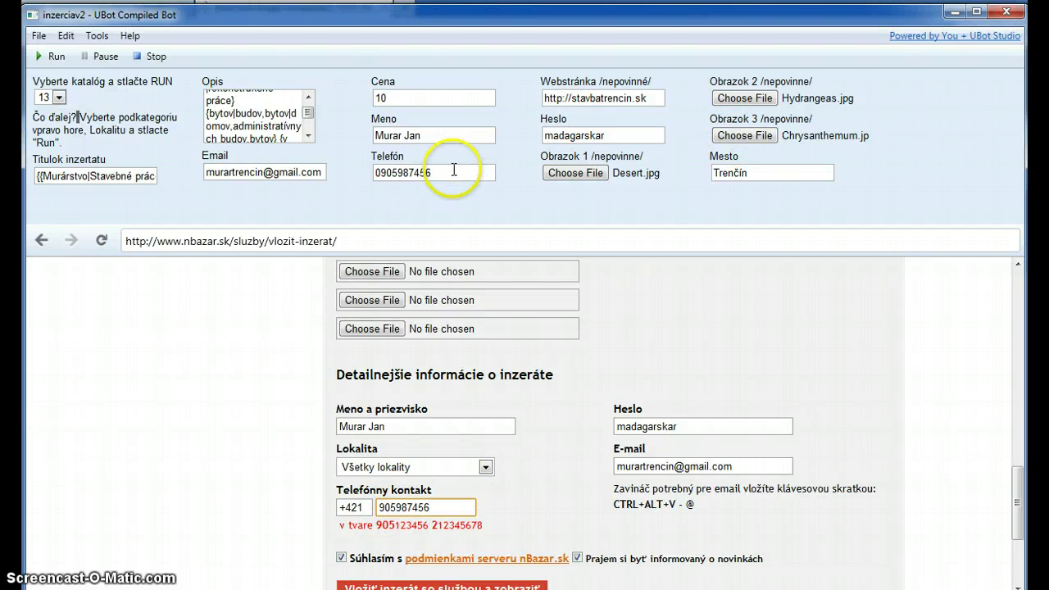
Step: Highlight the phone number in the bot's field and in the nbazar.sk form to compare their formats
drag(454, 169, 347, 169)
click(436, 508)
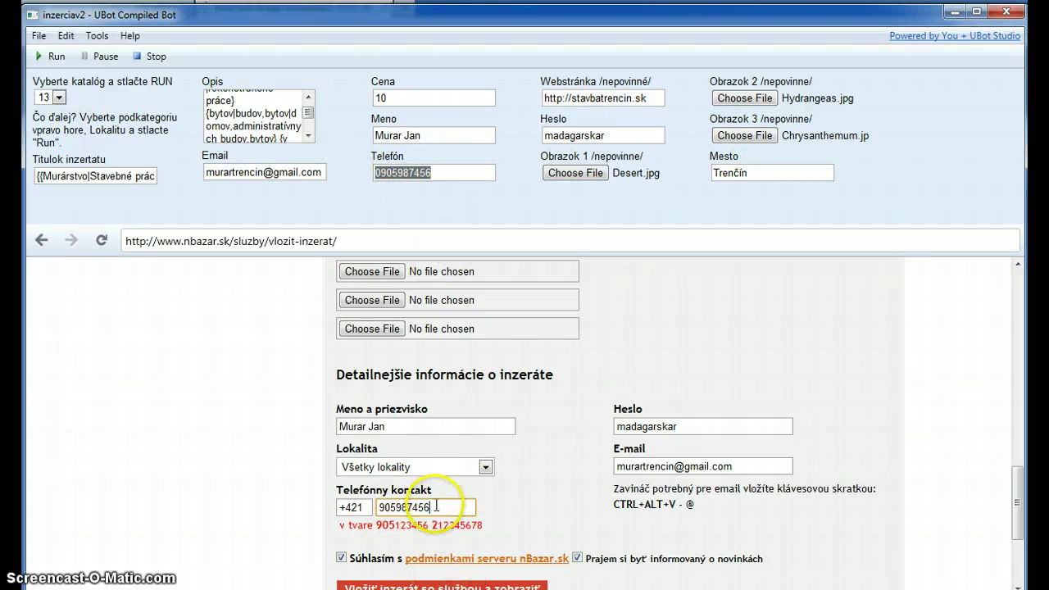
drag(436, 507, 382, 503)
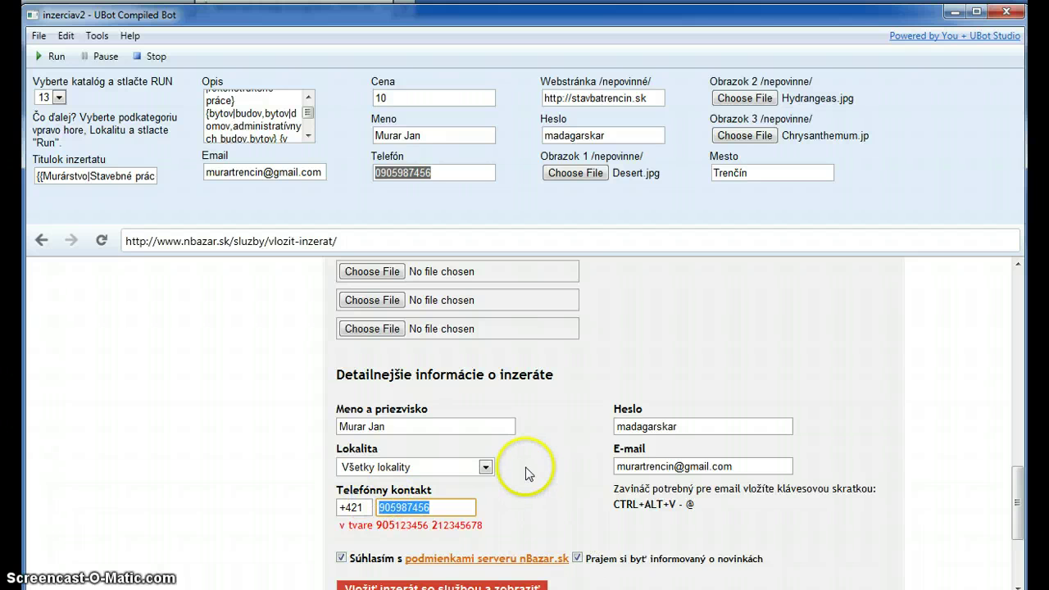
scroll(526, 477, down, 3)
scroll(574, 419, up, 2)
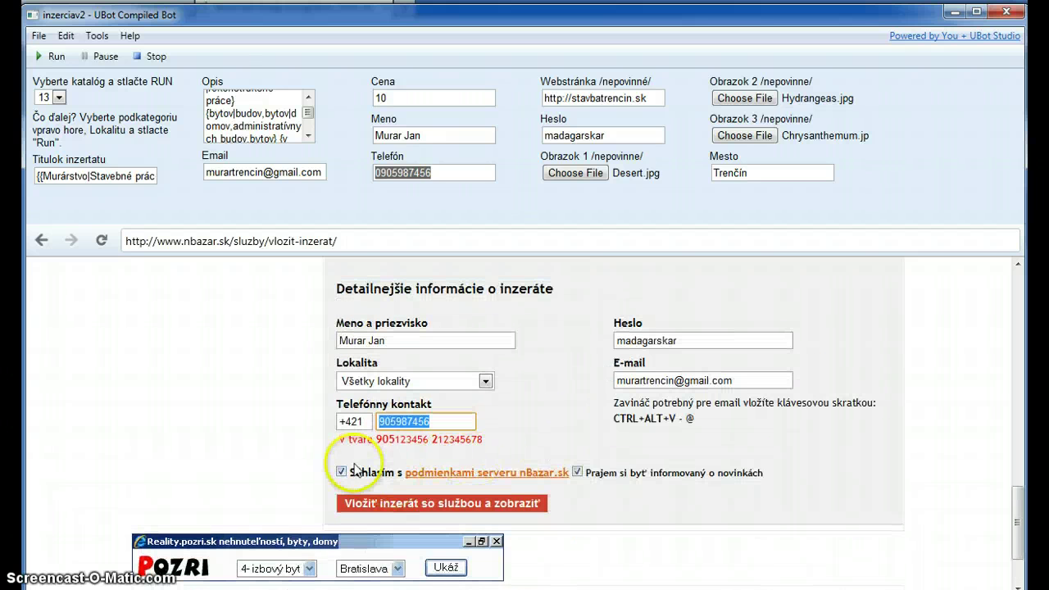
Step: Look through the subcategory list (Zaradenie inzerátu do kategórie) in the nbazar.sk ad form
scroll(707, 381, up, 3)
scroll(768, 389, up, 10)
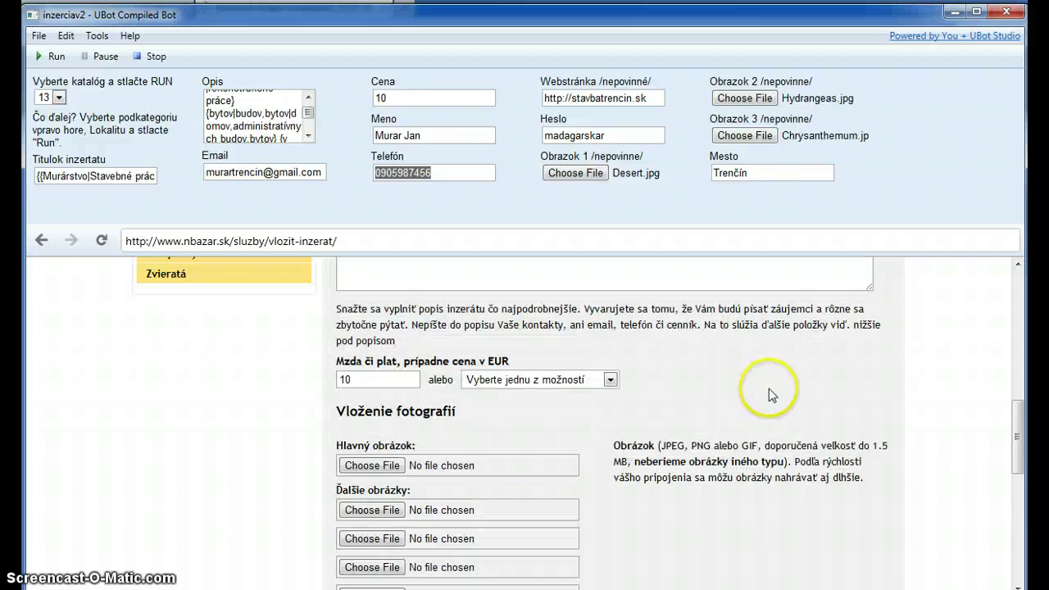
scroll(785, 407, down, 2)
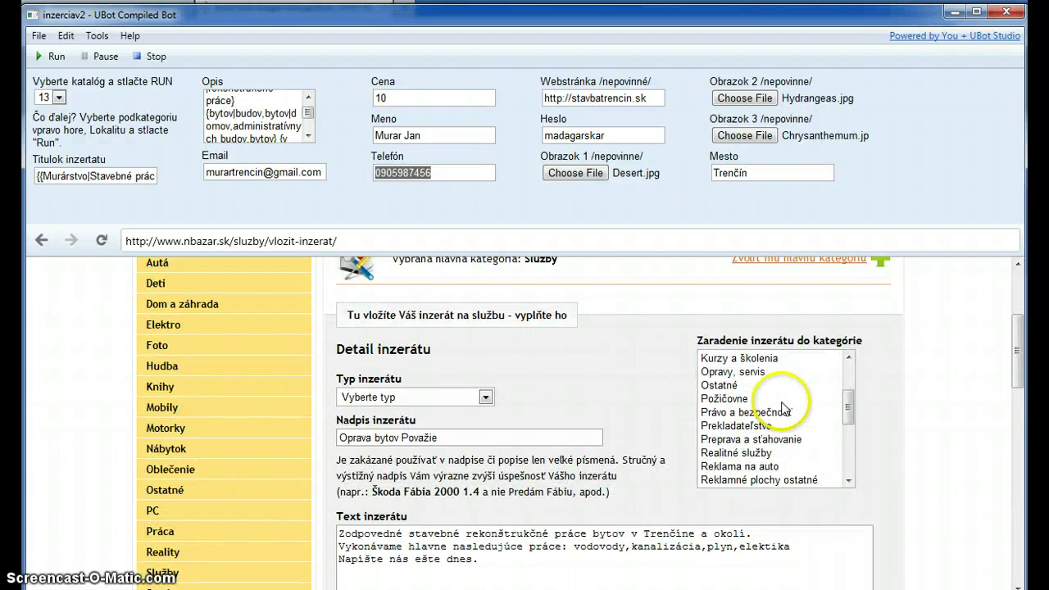
scroll(781, 407, down, 6)
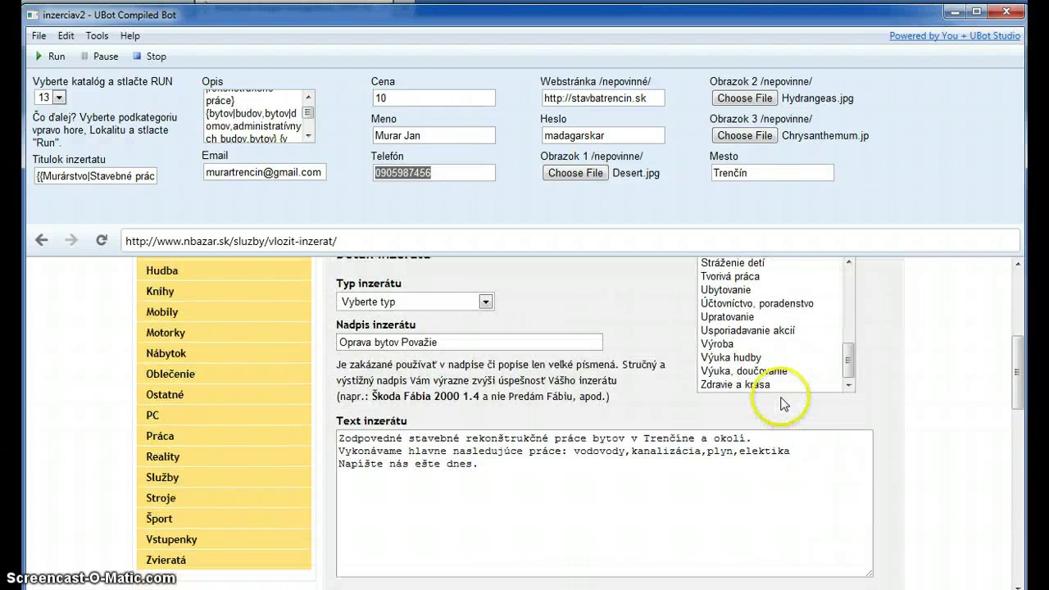
scroll(787, 403, up, 1)
scroll(781, 402, up, 1)
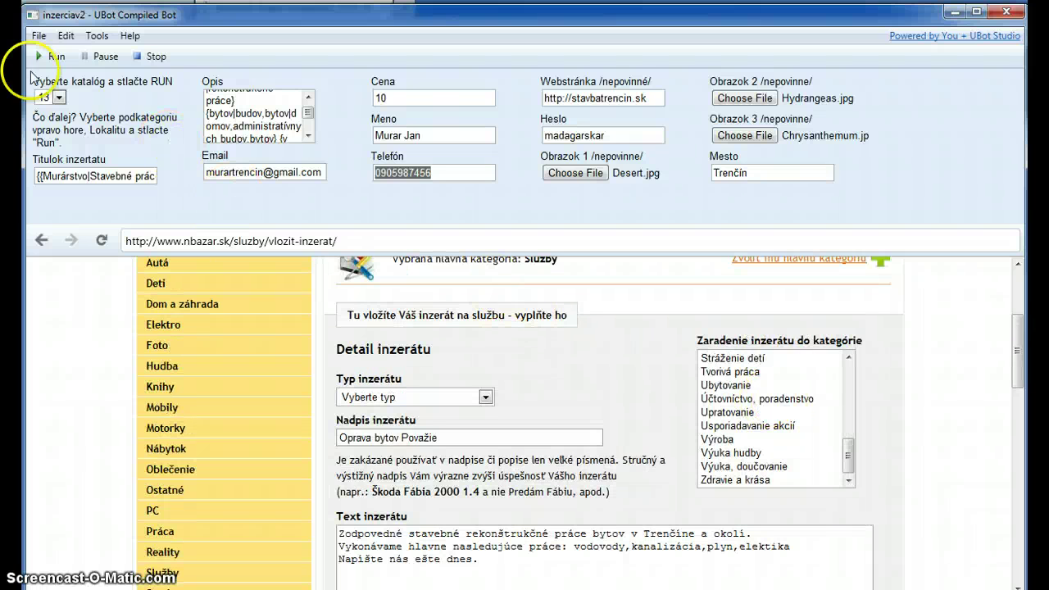
Step: Highlight the bot's instruction about choosing the subcategory and review the nbazar.sk form down to its photo upload section
drag(80, 117, 84, 132)
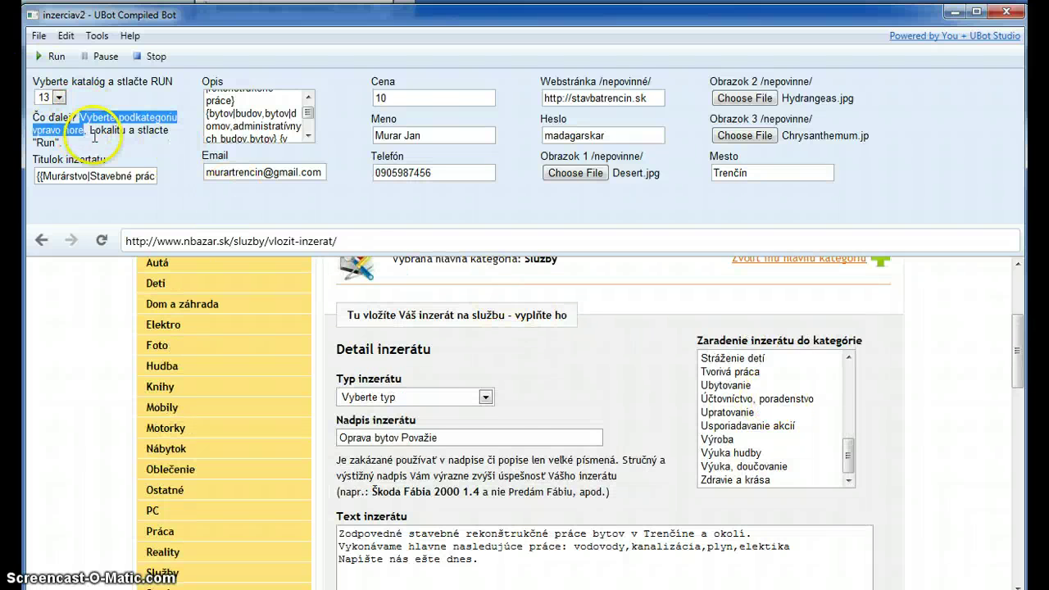
click(644, 492)
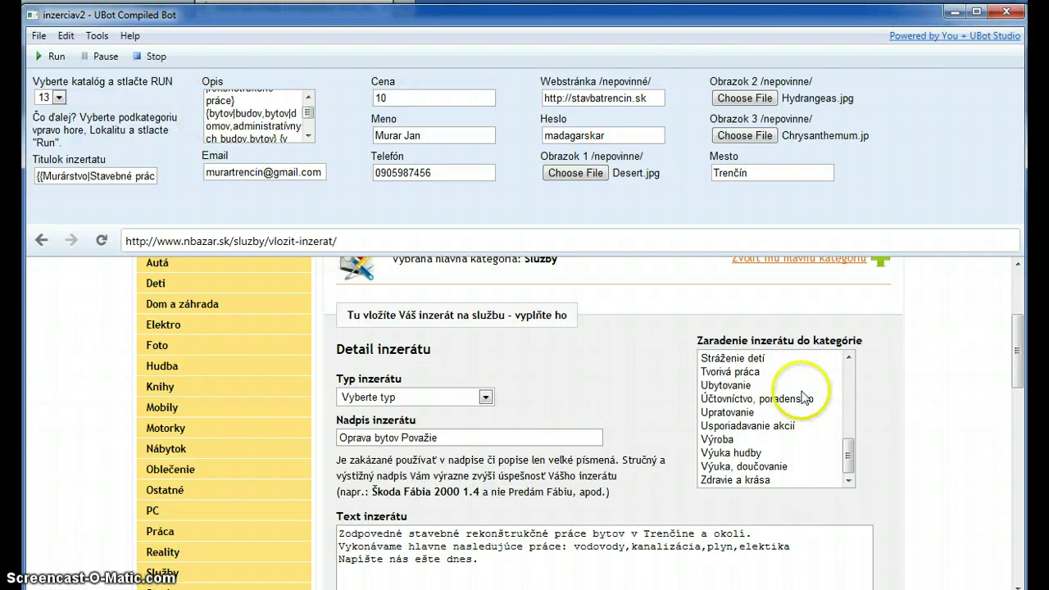
scroll(623, 444, down, 8)
scroll(623, 444, down, 10)
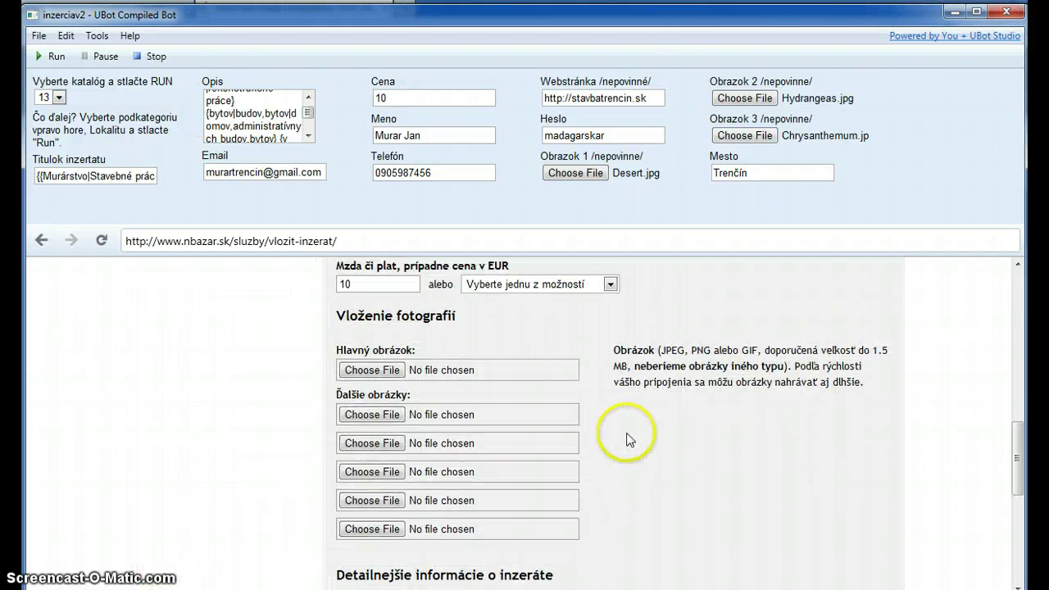